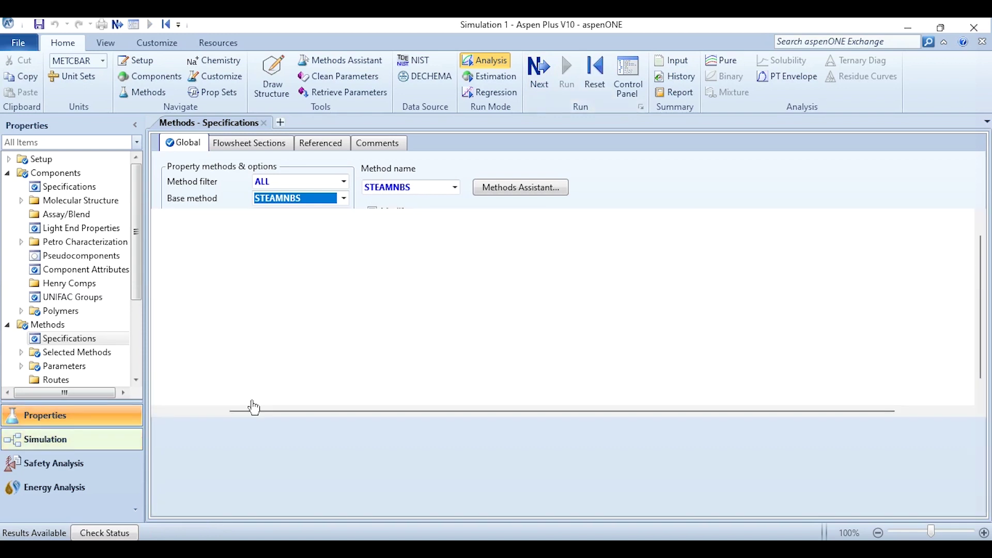
Step: Place a HeatX exchanger block in the middle of the flowsheet and name it HEX
click(397, 453)
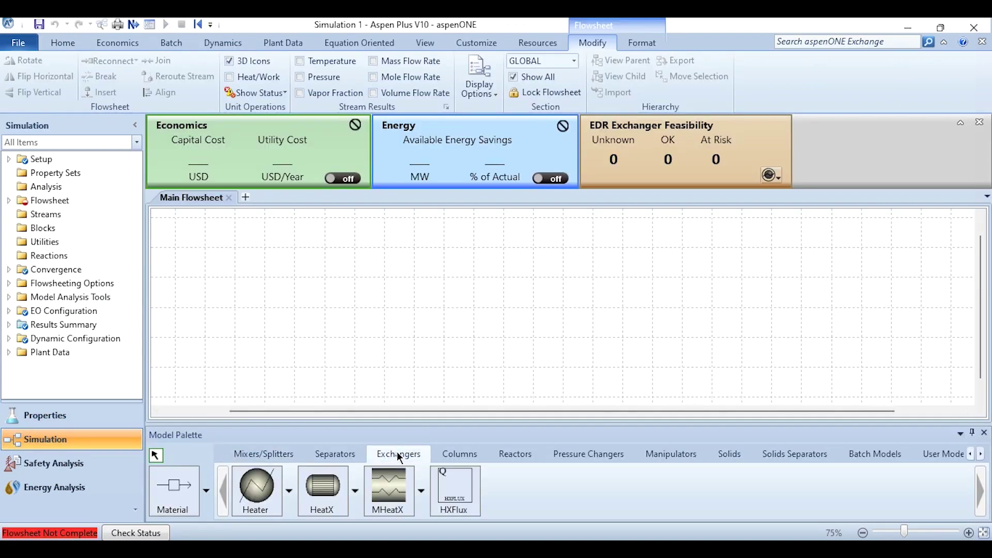
click(325, 488)
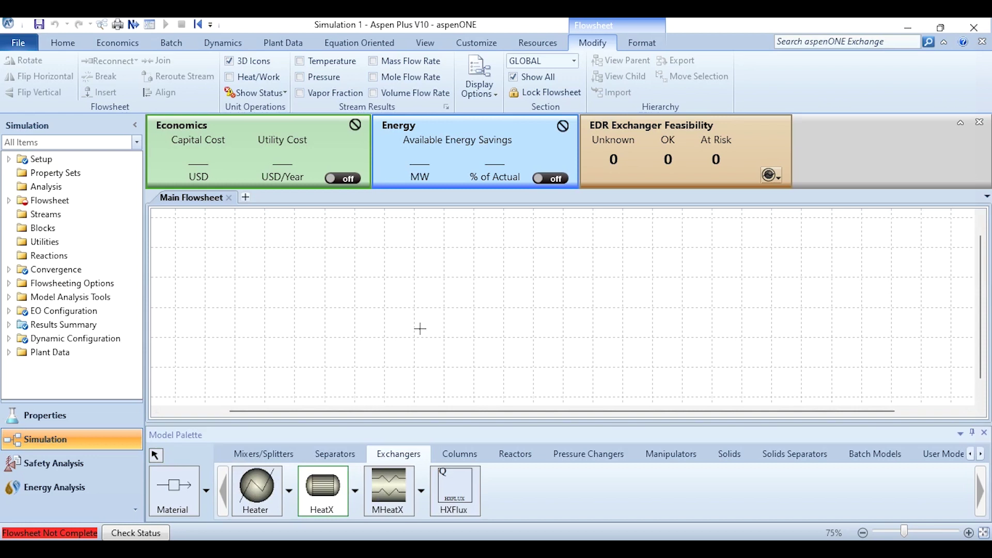
click(501, 305)
text(HEX)
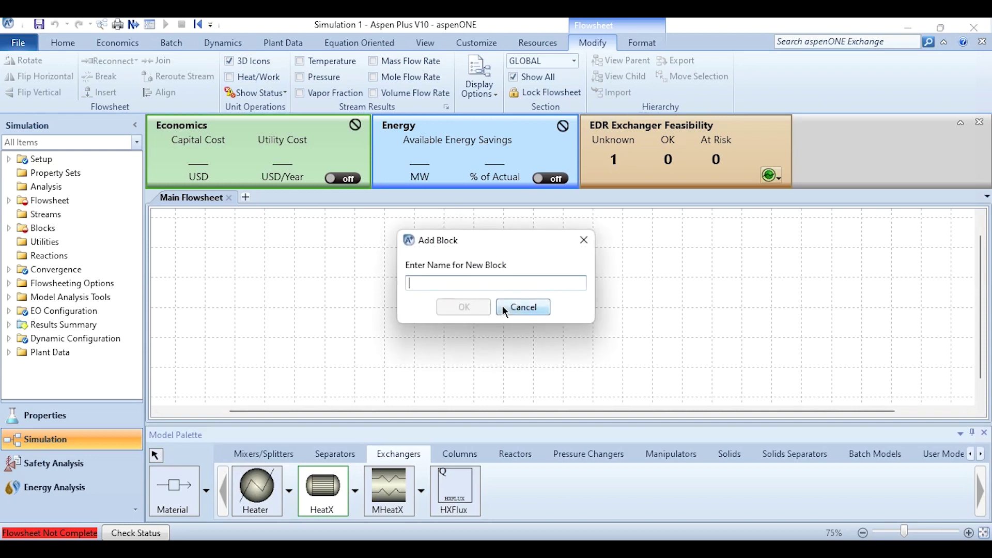
key(Return)
right_click(502, 305)
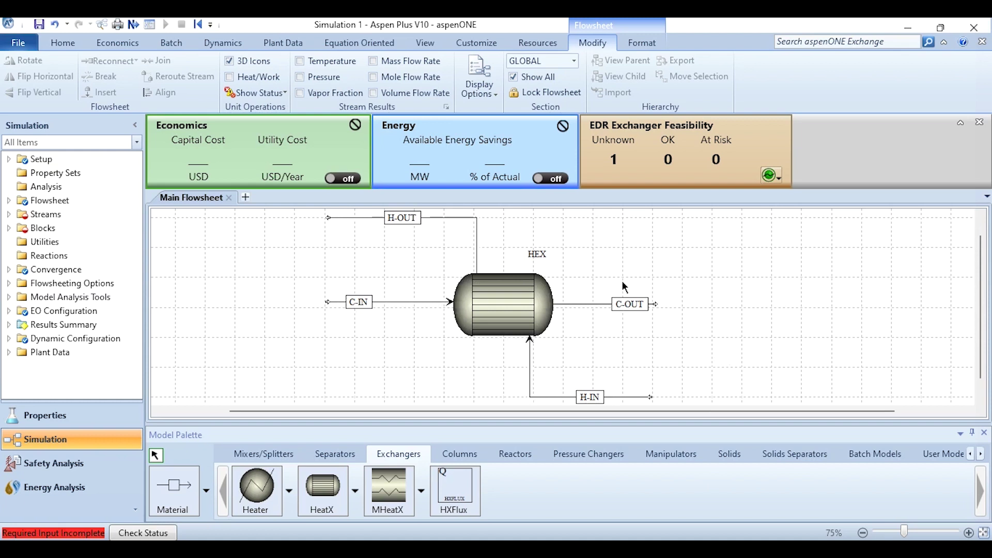
Step: Specify stream H-IN by vapor fraction and pressure, with 5 bar, vapor fraction 1 and a total mole flow of 100 kmol/hr
click(544, 396)
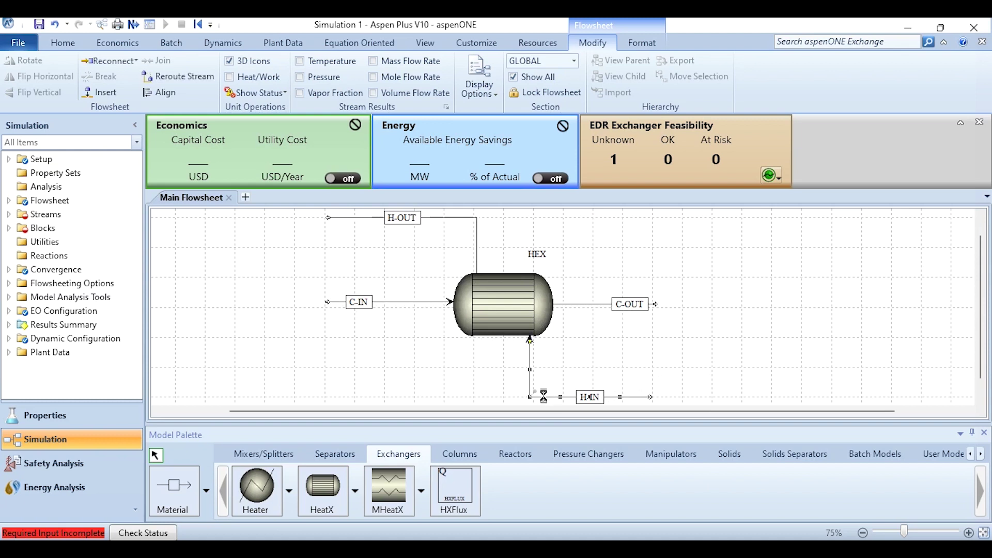
double_click(544, 396)
click(289, 265)
scroll(312, 267, down, 2)
click(319, 322)
text(5)
click(314, 336)
text(1)
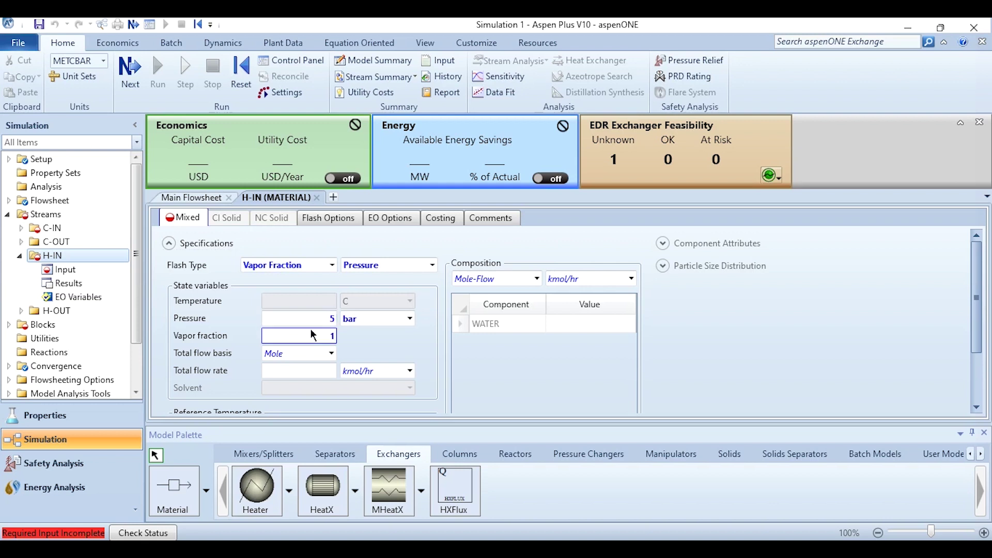
click(307, 370)
text(100)
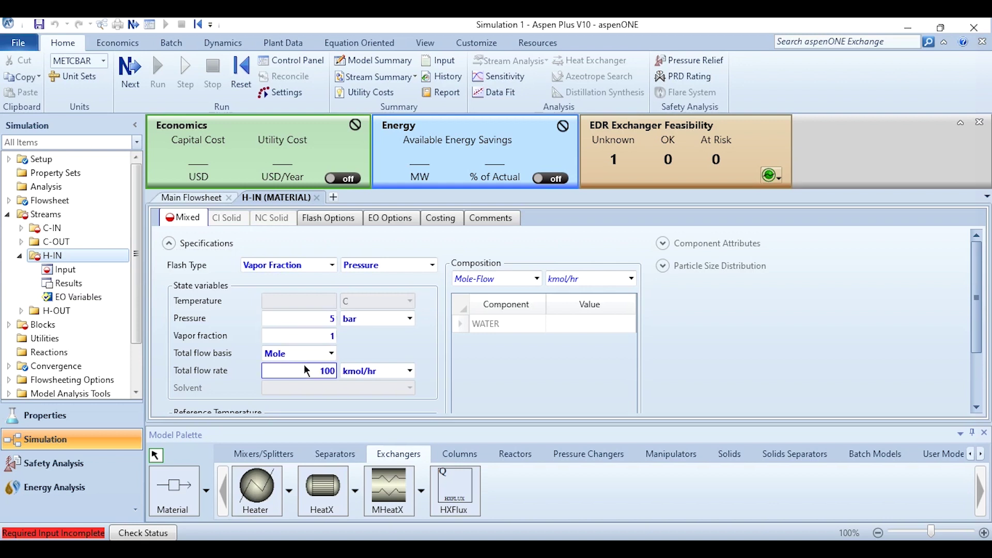
Step: Define the H-IN composition on a Mole-Frac basis with WATER at 1
click(496, 279)
key(Down)
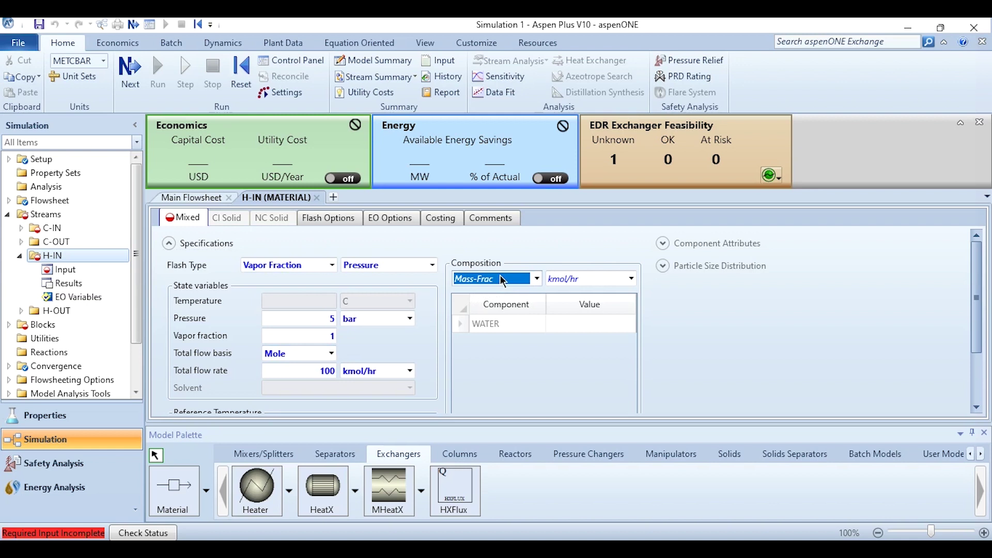
click(588, 328)
text(1)
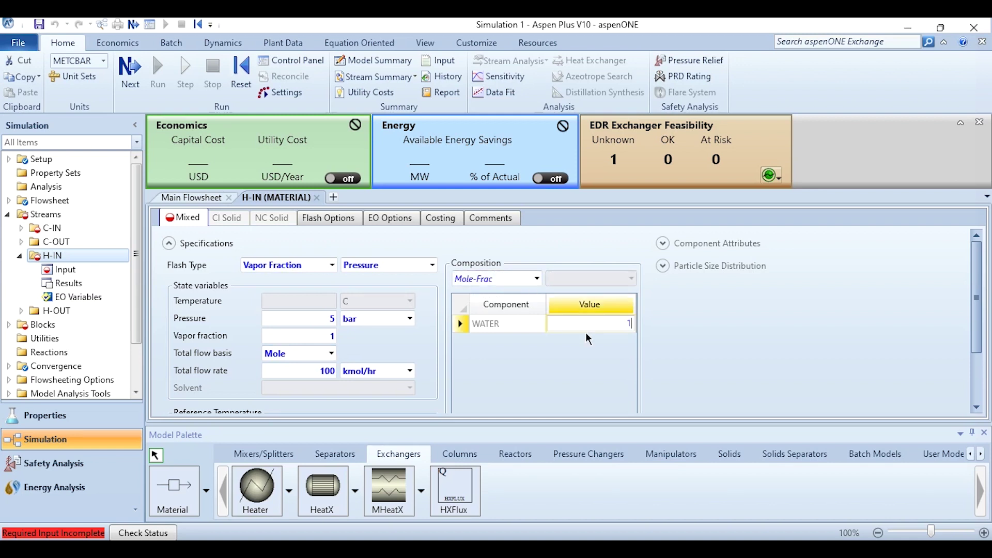
Step: Specify stream C-IN at 25 C and 5 bar with a total mole flow of 200 kmol/hr
click(181, 198)
double_click(387, 301)
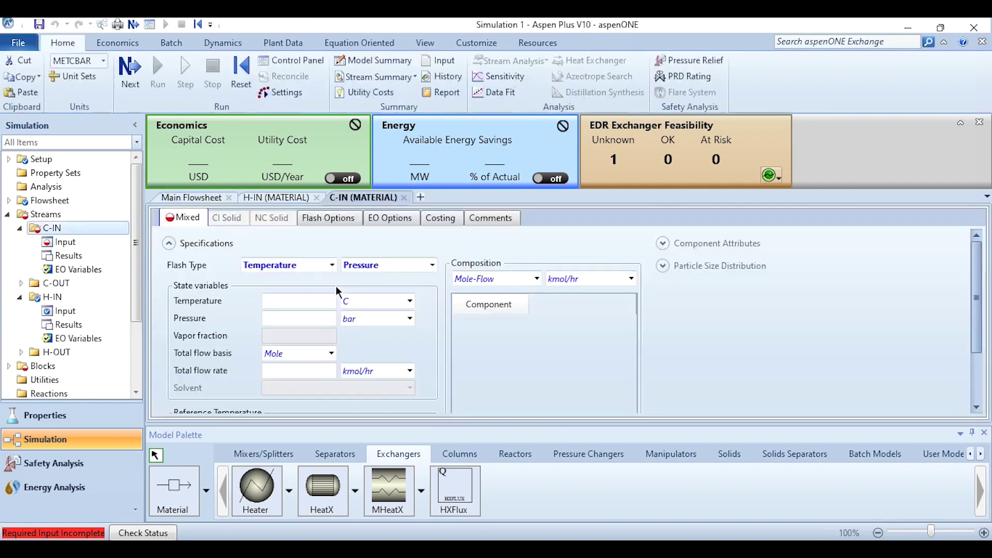
click(313, 300)
text(25)
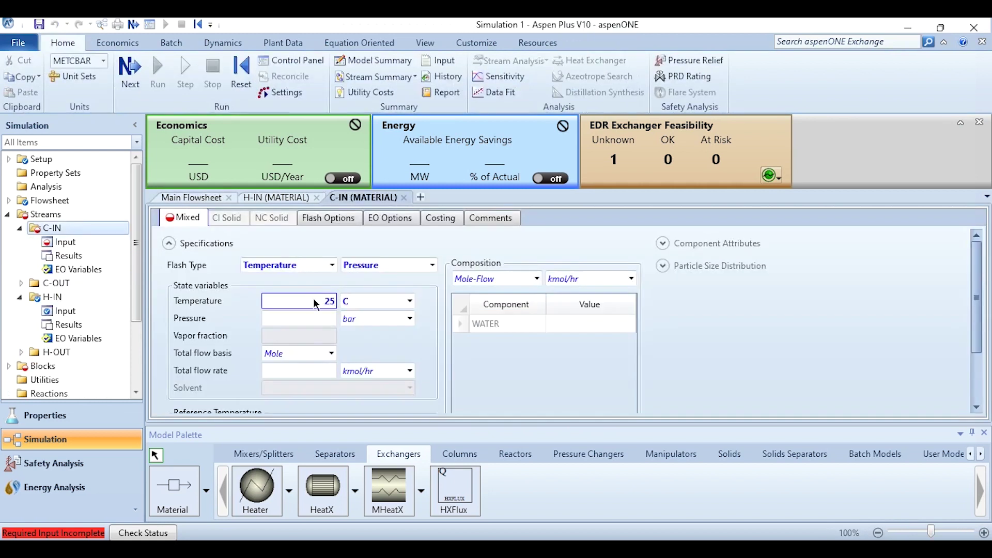
click(313, 317)
text(5)
click(299, 372)
text(200)
key(Return)
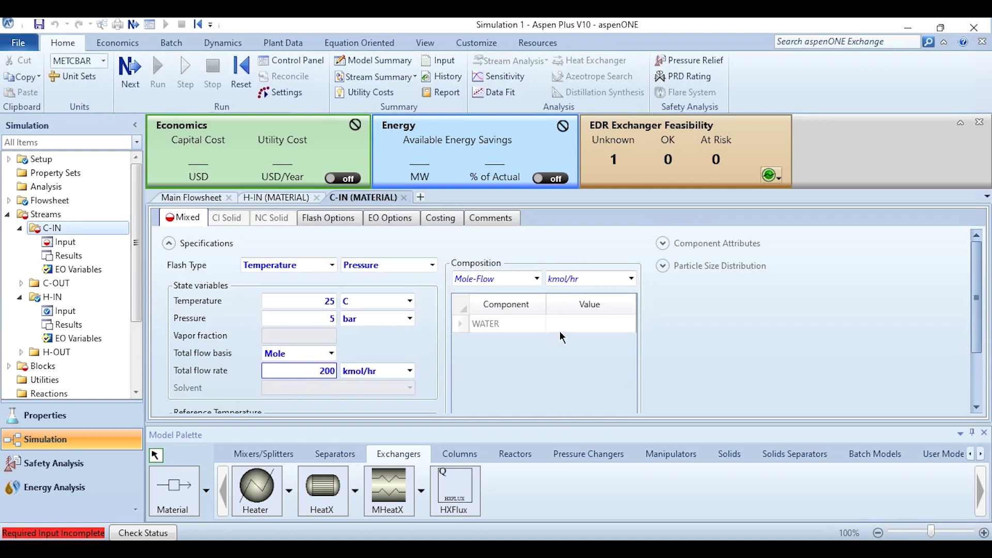
Step: Define the C-IN composition on a Mole-Frac basis with WATER at 1, and close its form
click(509, 279)
key(Down)
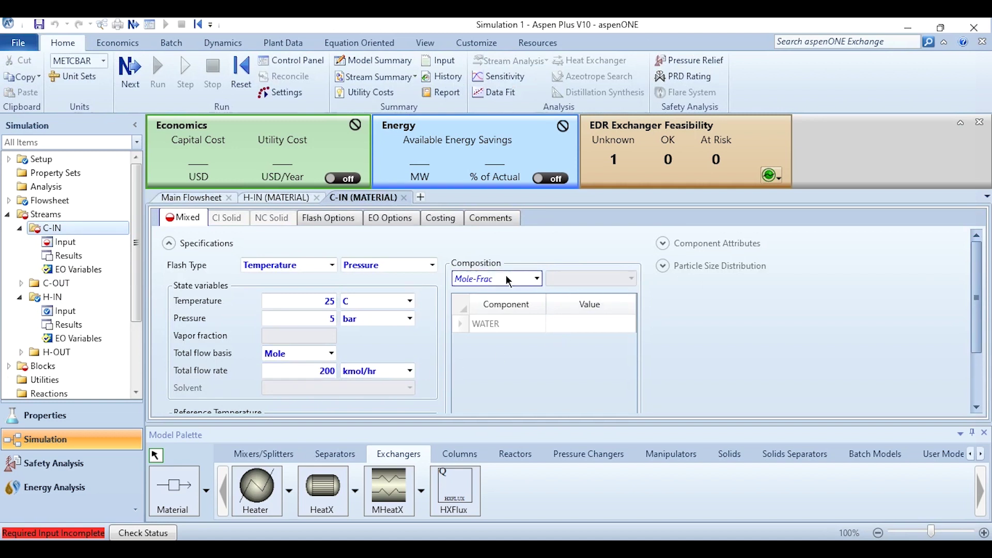
click(564, 324)
text(1)
click(565, 372)
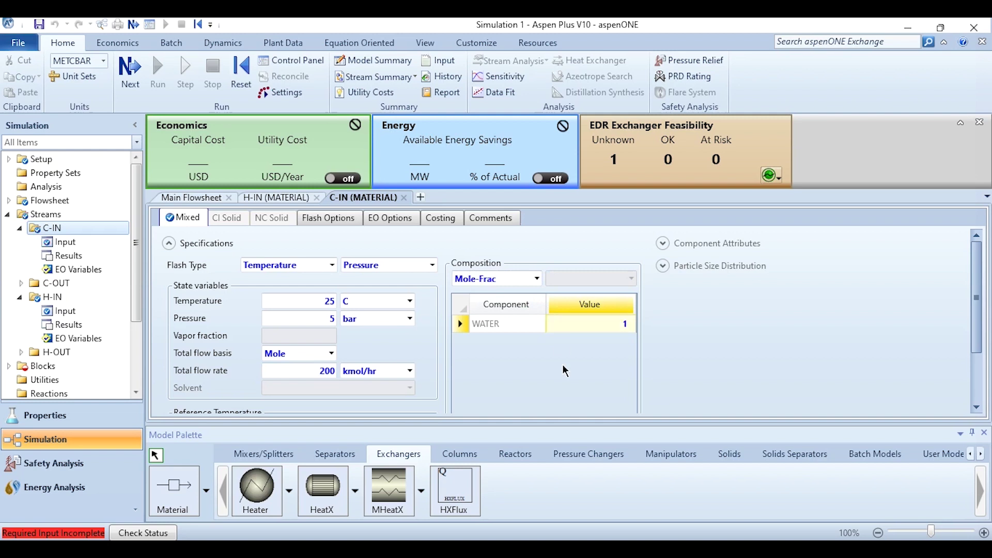
click(404, 197)
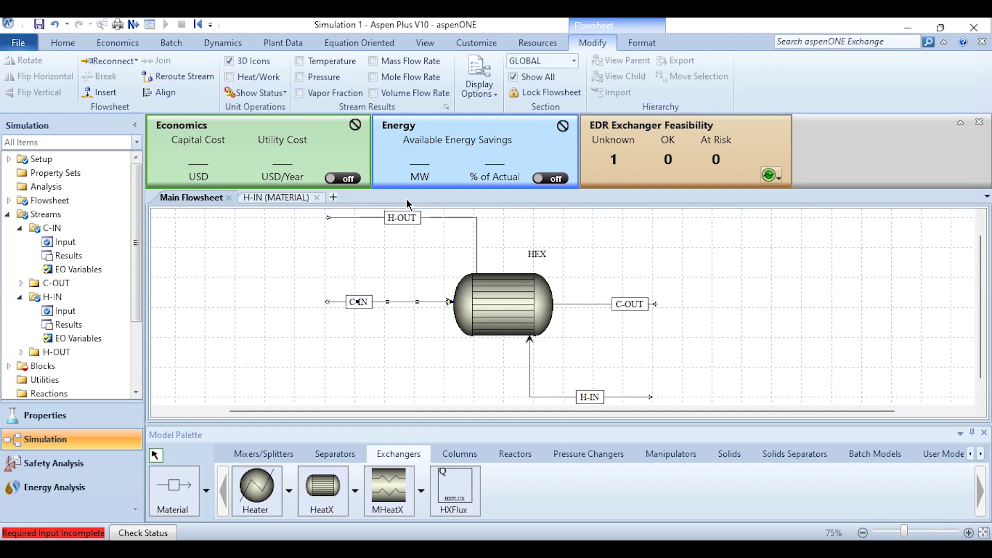
Step: Specify block HEX with a cold stream outlet temperature of 35 C and a minimum temperature approach of 10 C
double_click(507, 293)
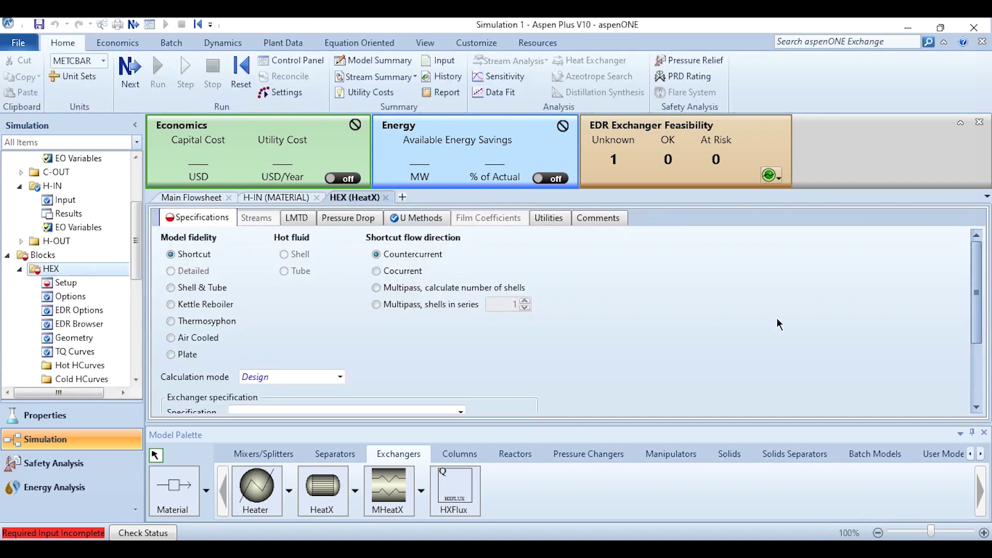
click(973, 348)
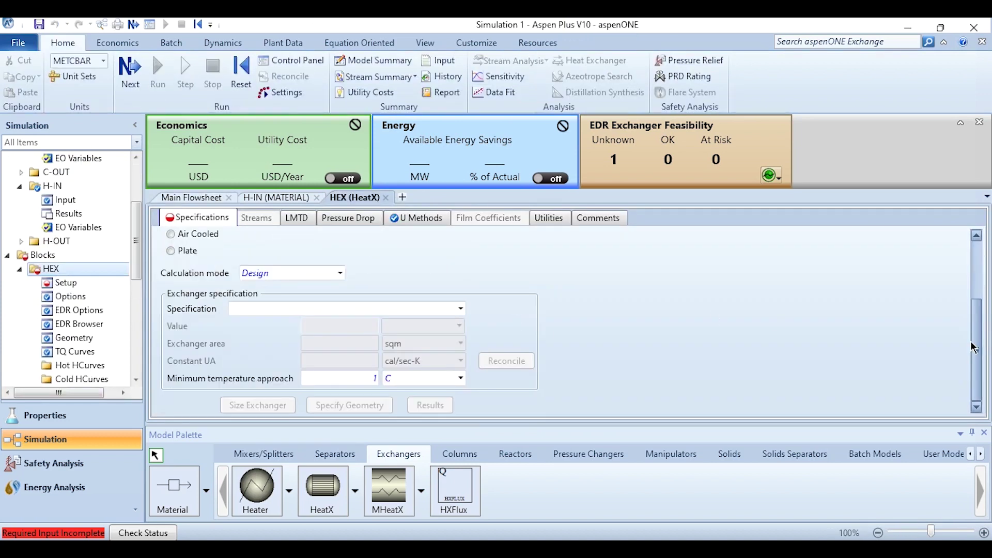
click(460, 309)
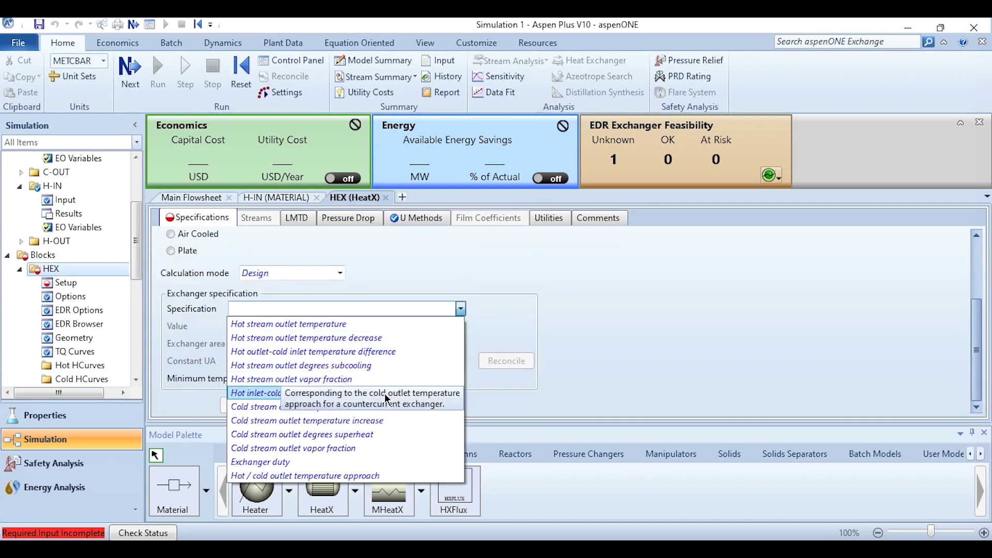
click(310, 406)
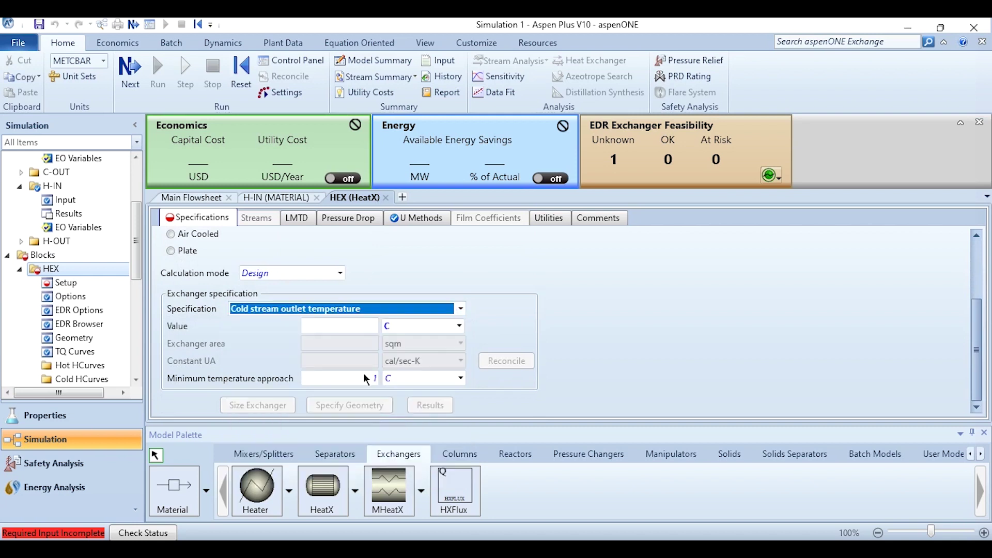
click(347, 326)
text(35)
click(341, 383)
text(10)
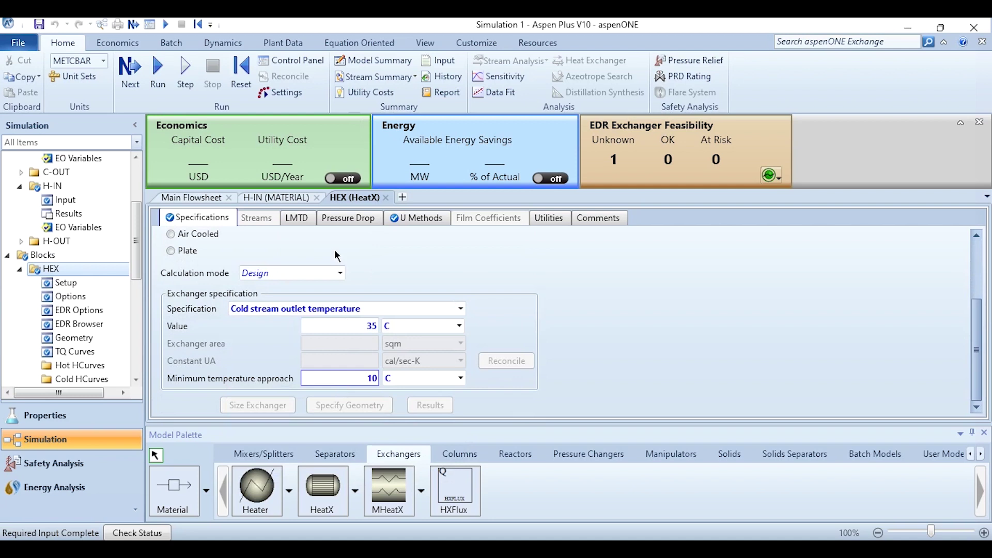
Step: Set the outlet pressure of HEX to -0.1 bar on the hot side and -0.2 bar on the cold side
click(349, 218)
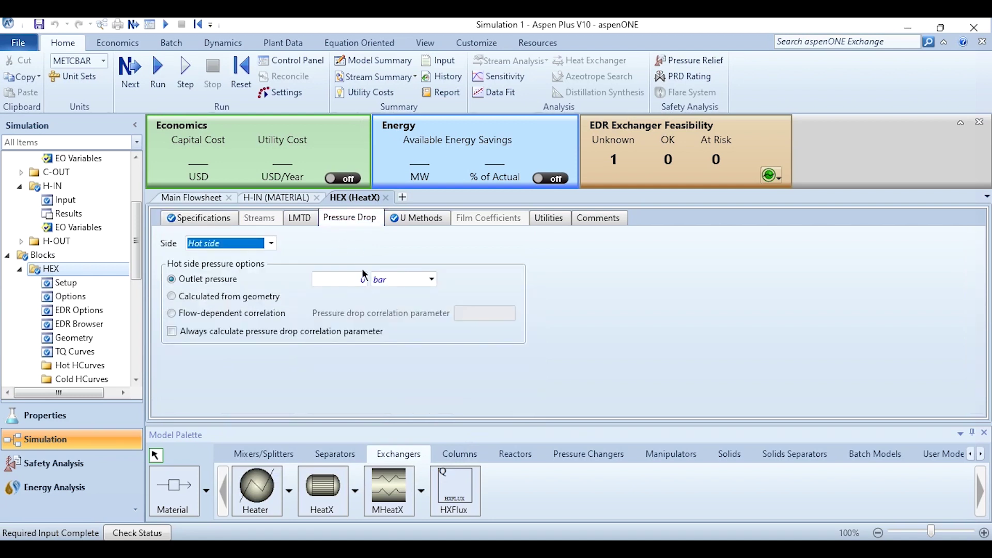
click(356, 285)
text(-0.1)
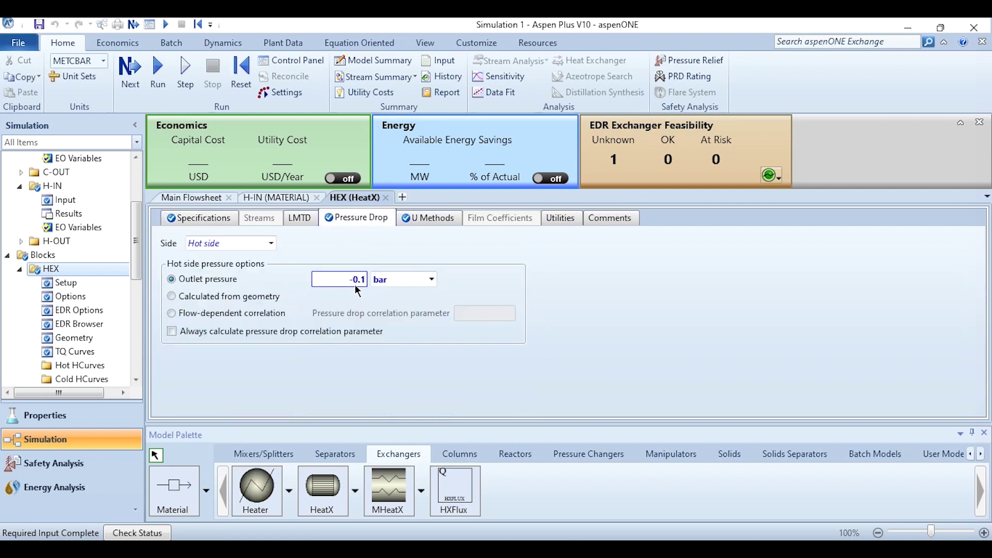
click(228, 243)
key(Down)
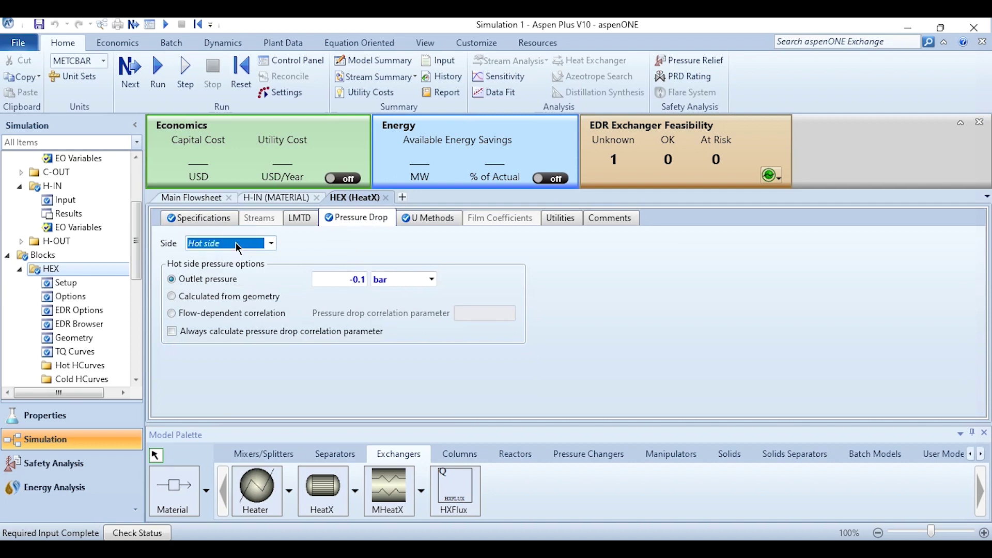
click(333, 282)
text(-0.2)
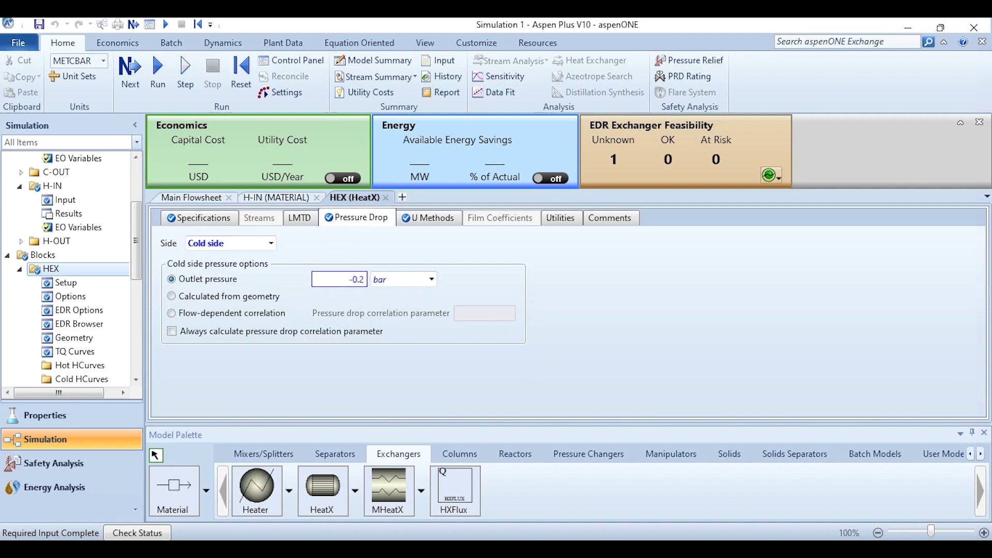
key(Return)
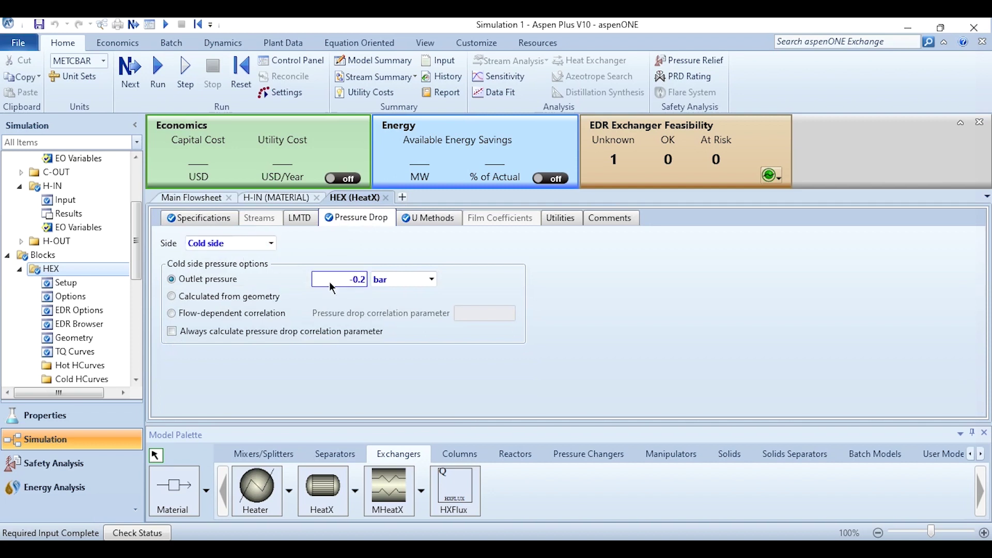
Step: Run the simulation and review the stream results of block HEX, collapsing the economics and energy dashboard
click(159, 72)
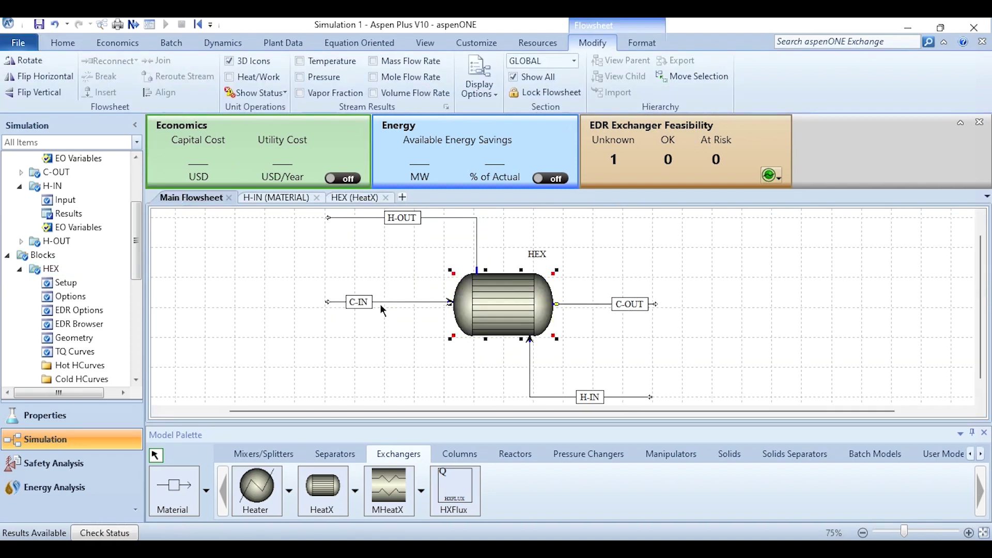
right_click(504, 307)
click(436, 87)
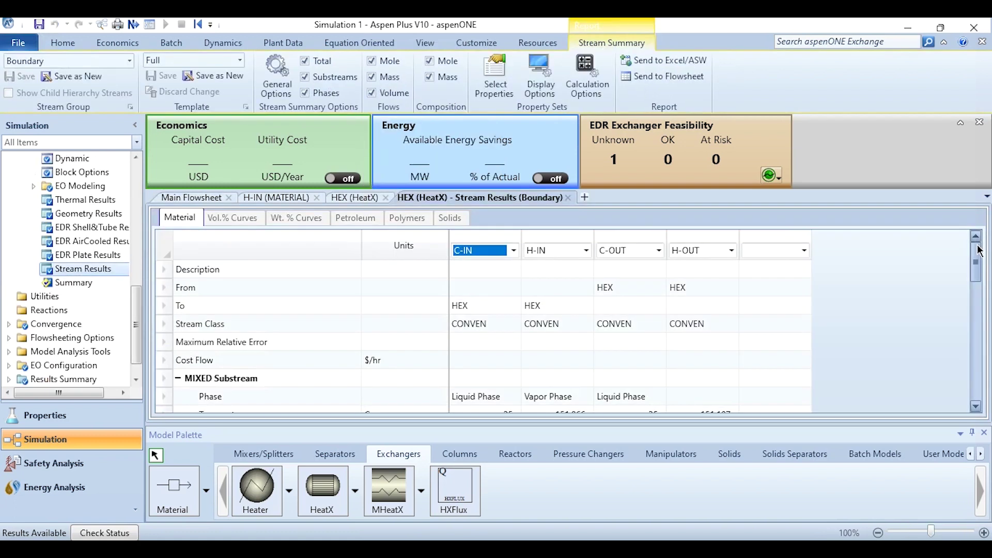
drag(977, 260, 969, 385)
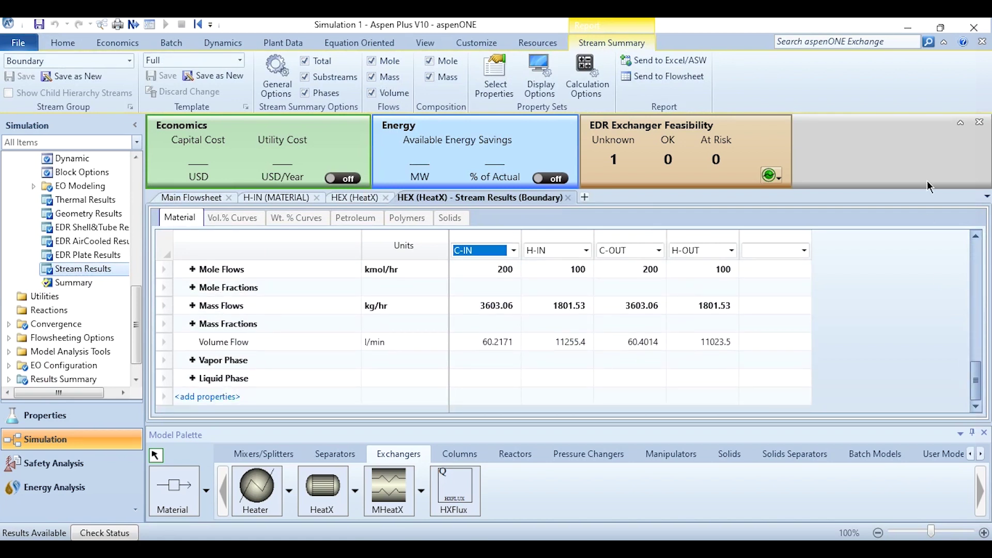
click(961, 122)
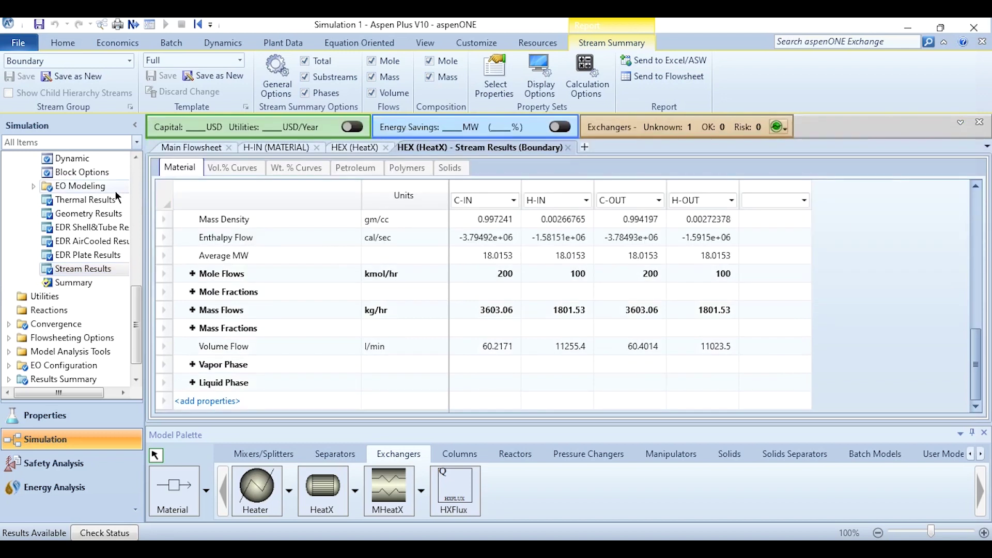
Step: Set the exergy reference environment temperature to 25 C in the setup calculation options
scroll(114, 190, up, 10)
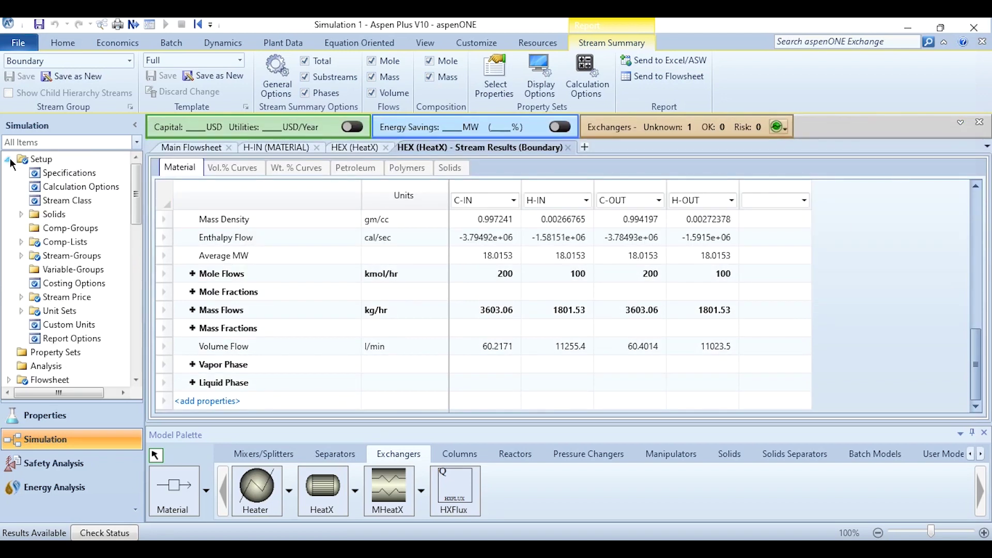
click(48, 185)
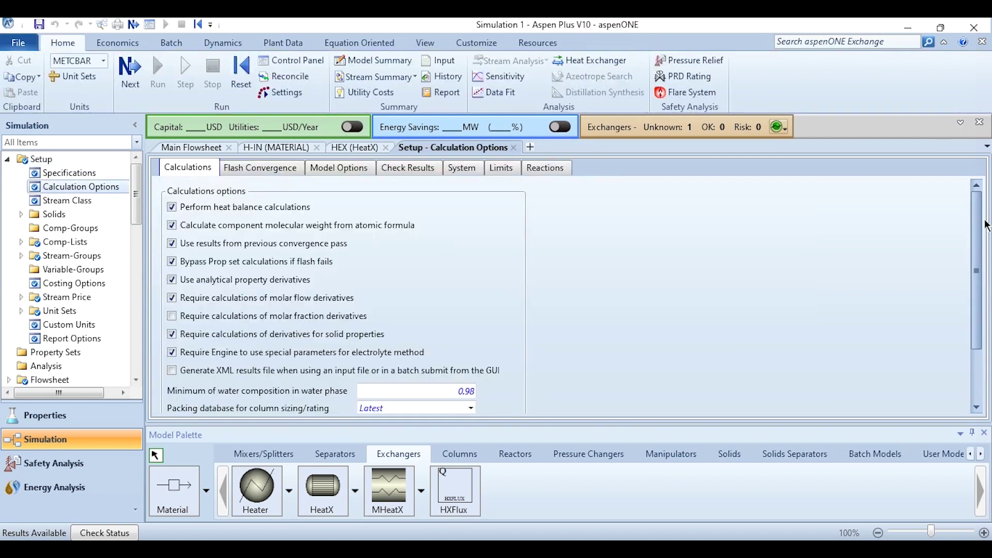
scroll(456, 346, down, 3)
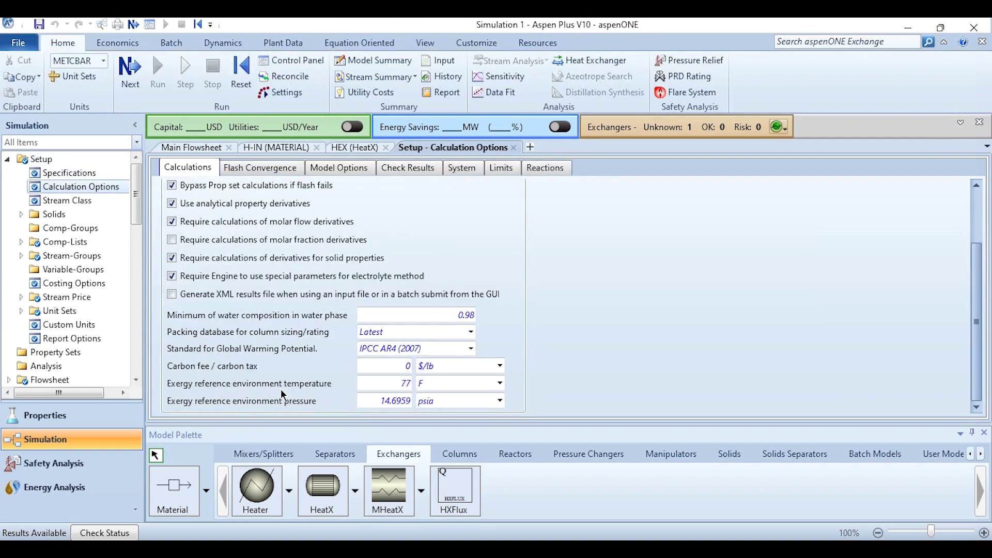
click(387, 384)
text(25)
key(Tab)
text(C)
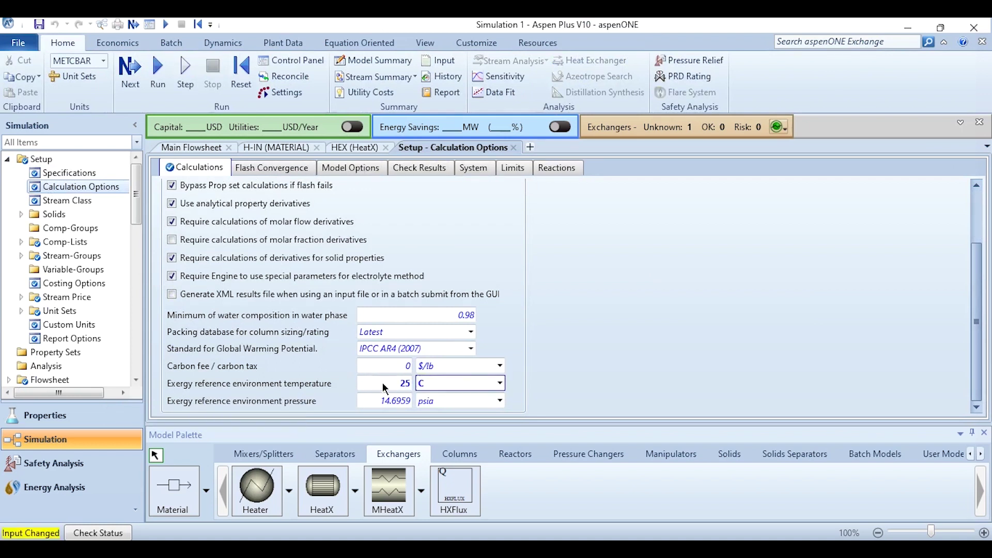
Step: Set the exergy reference environment pressure to 1 atm and close the calculation options form
click(374, 406)
text(1)
key(Tab)
text(atm)
key(Return)
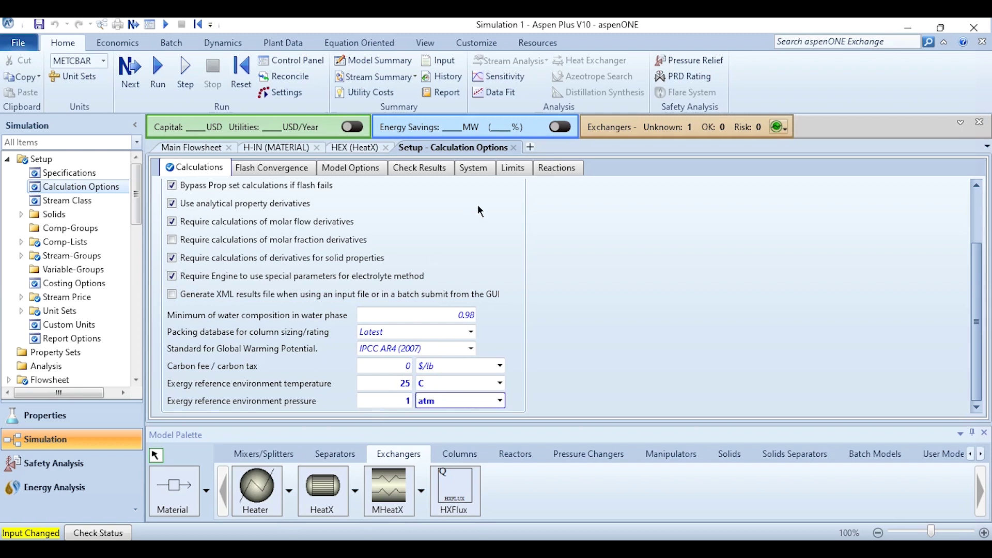
click(513, 147)
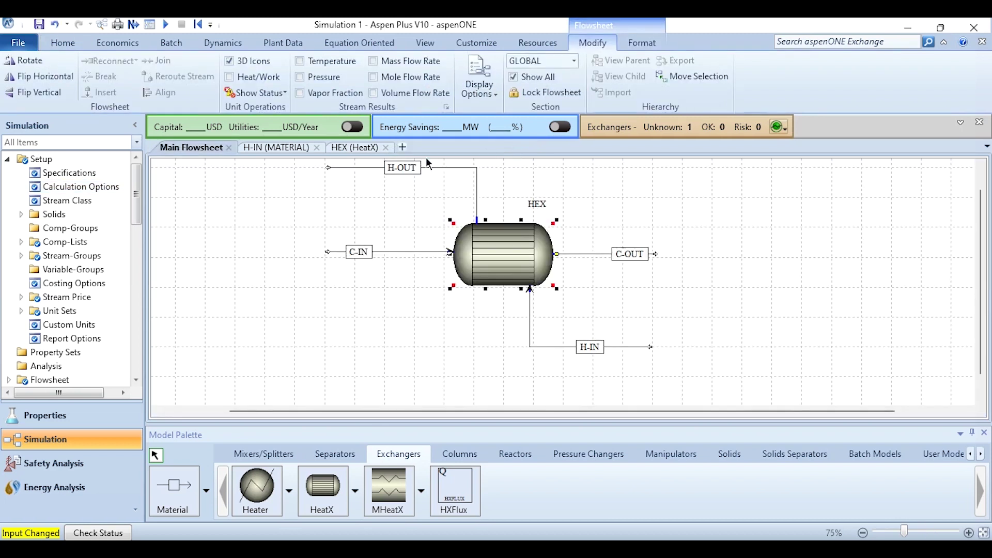
Step: Open the stream results of block HEX, then reinitialize the whole simulation and run it again
right_click(539, 247)
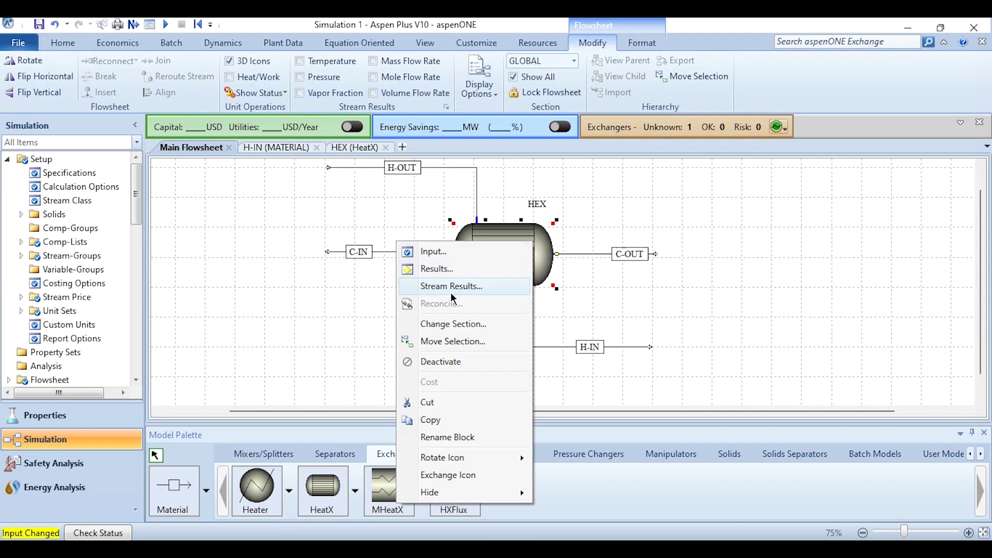
click(456, 287)
click(197, 24)
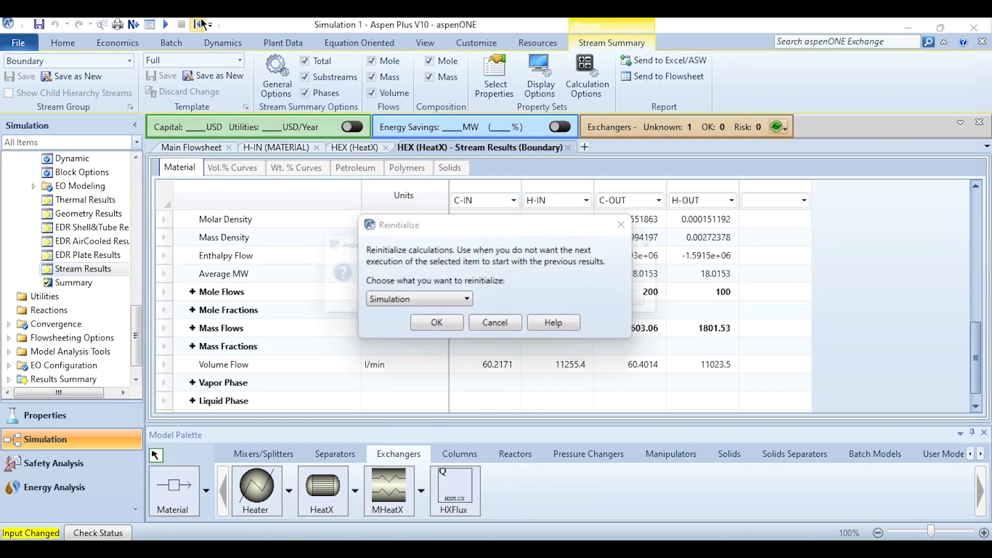
key(Return)
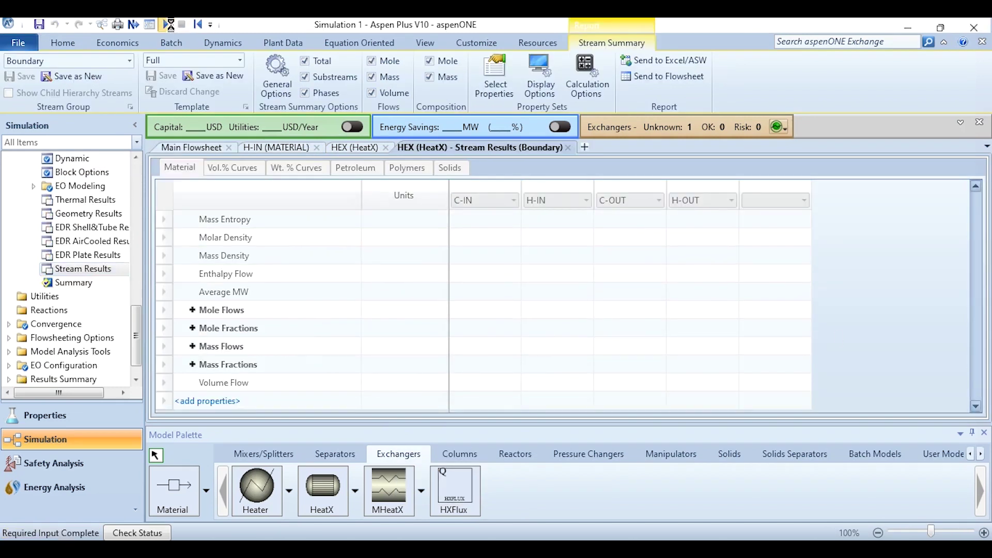
click(167, 24)
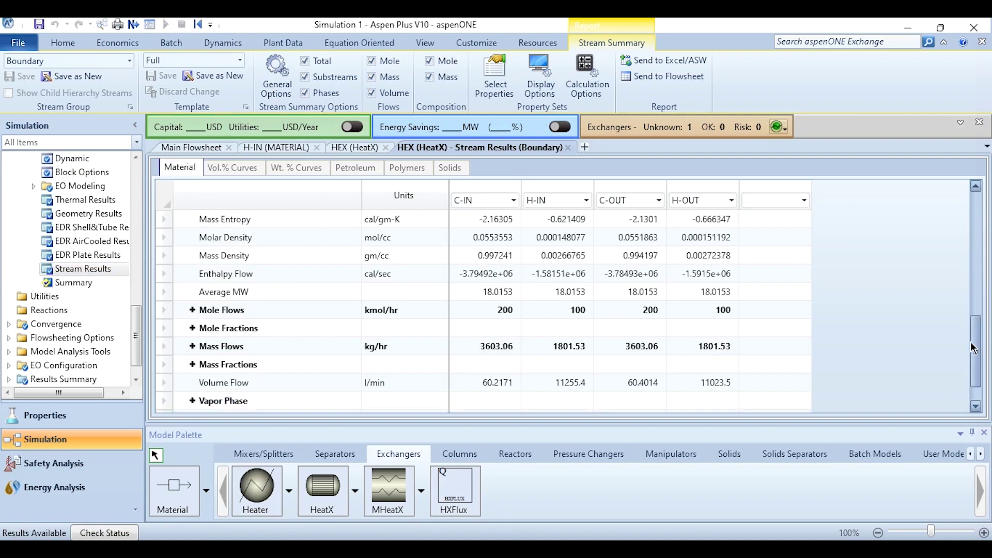
Step: Find the exergy properties and add Exergy flow rate to the stream summary template
scroll(982, 334, up, 2)
scroll(974, 325, down, 2)
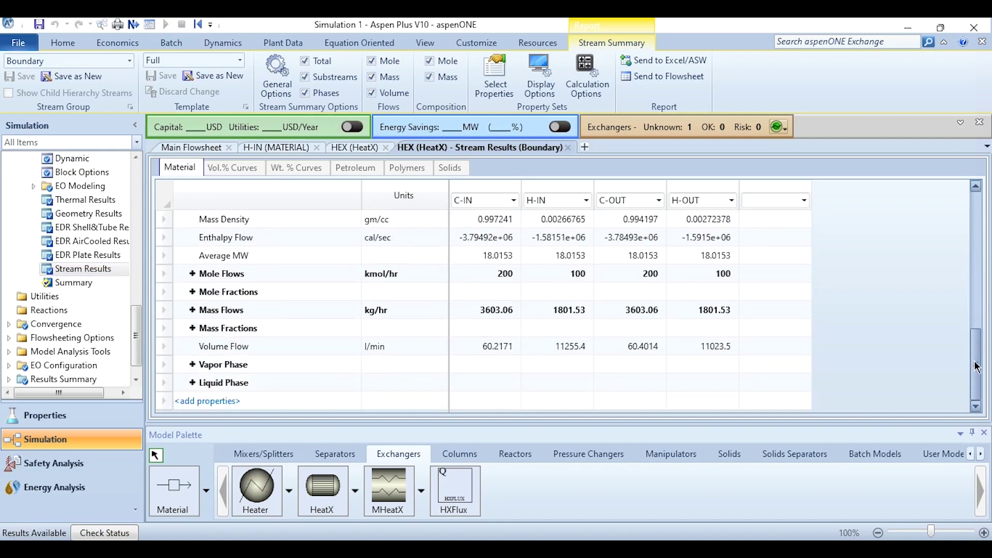
click(202, 402)
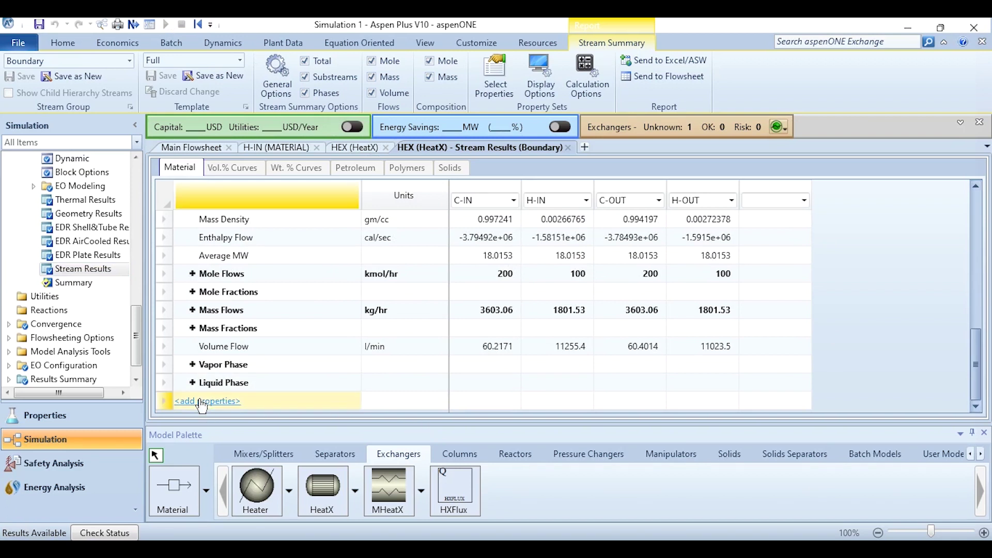
text(exergy)
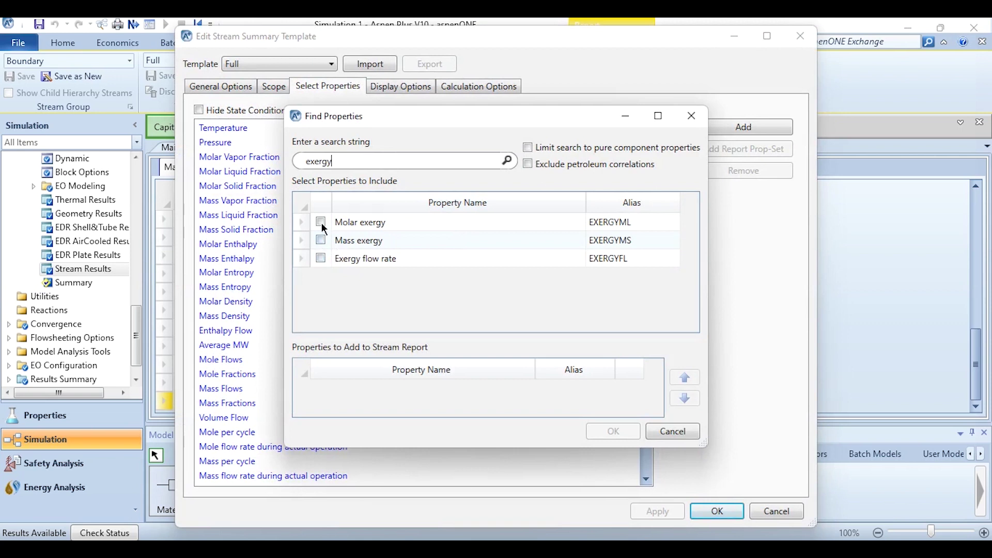
click(321, 257)
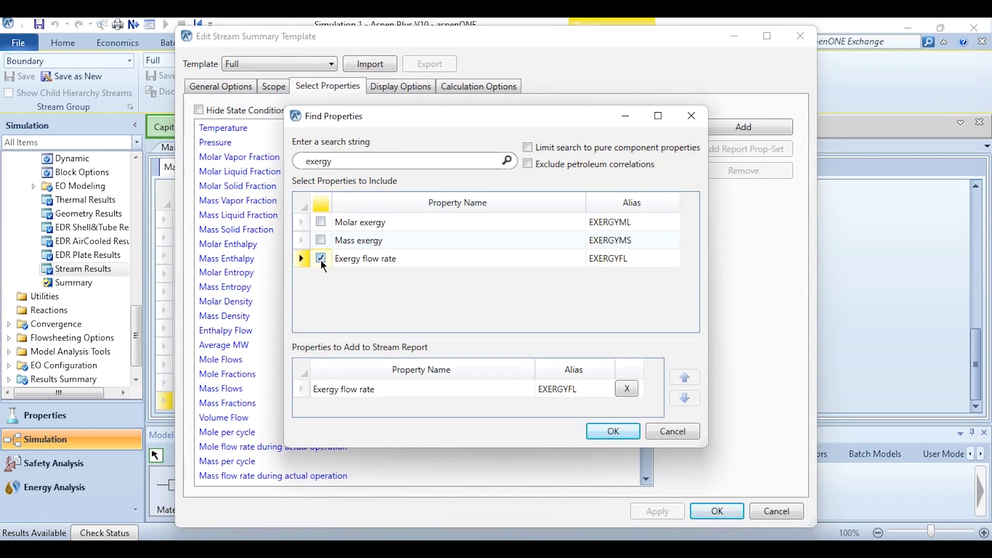
click(612, 431)
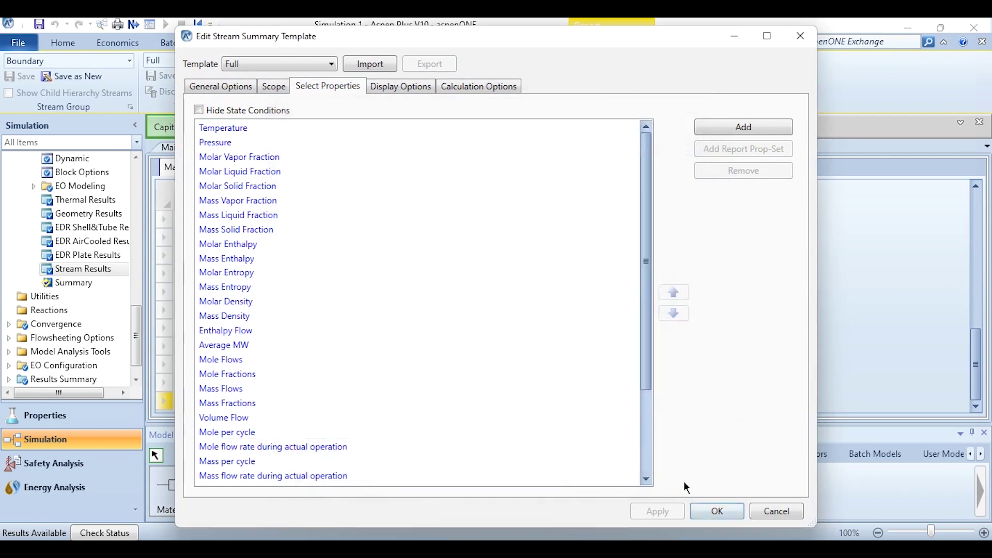
click(721, 512)
Step: Set the unit of the exergy flow rate row in the stream results to kW
click(417, 365)
scroll(417, 365, down, 2)
key(Return)
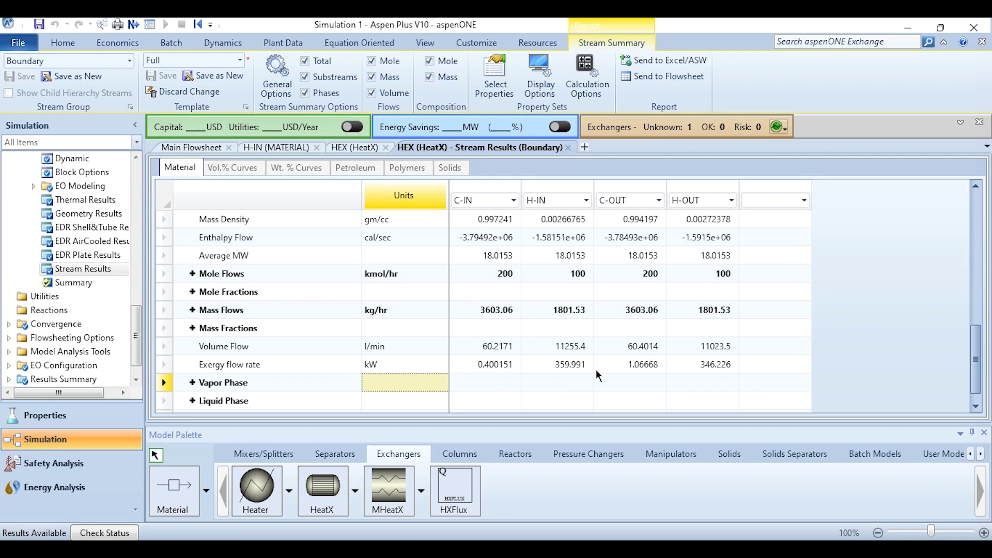
Step: Switch to Excel and review the physical exergy values of the C-IN, H-IN, C-OUT and H-OUT streams in the table
key(alt+Tab)
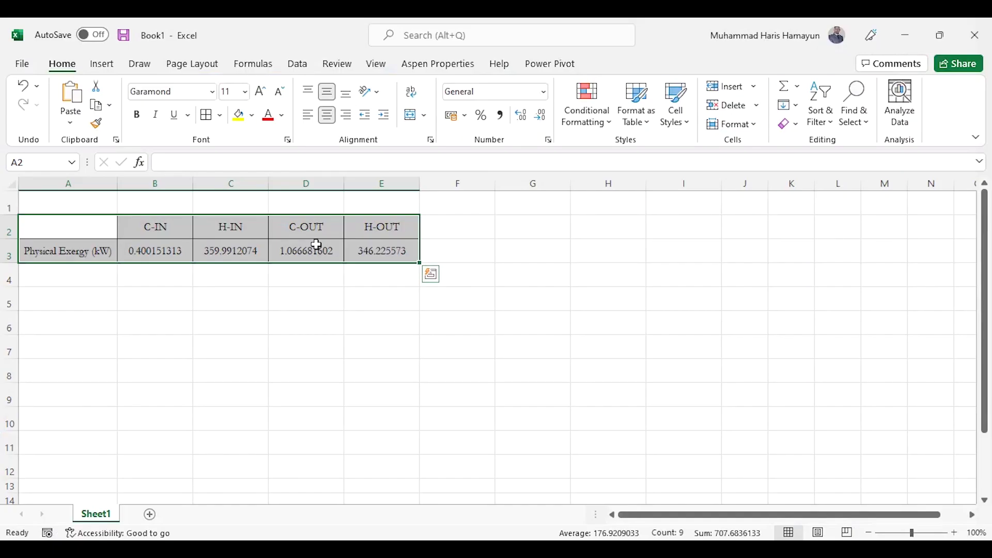
click(146, 238)
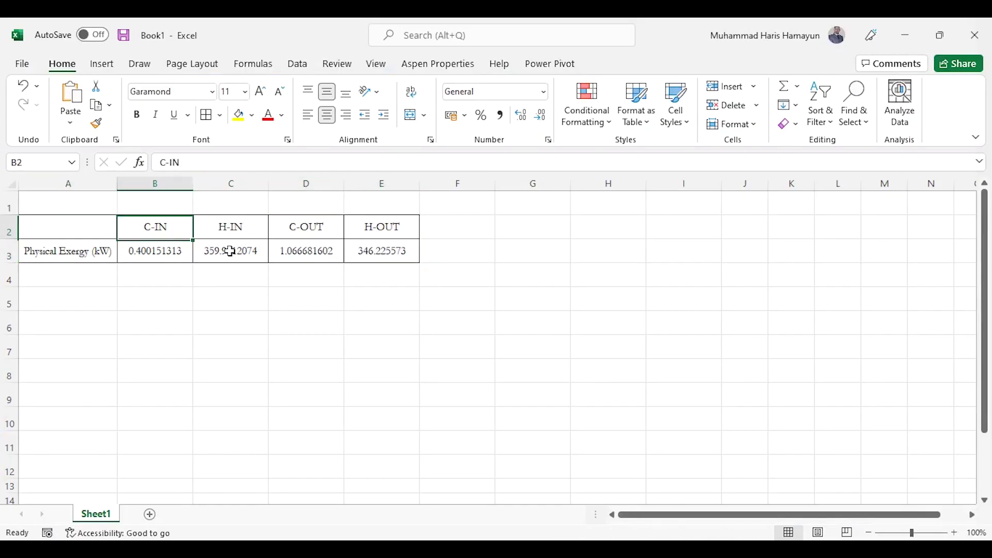
key(Right)
key(Right)
key(Right)
key(Down)
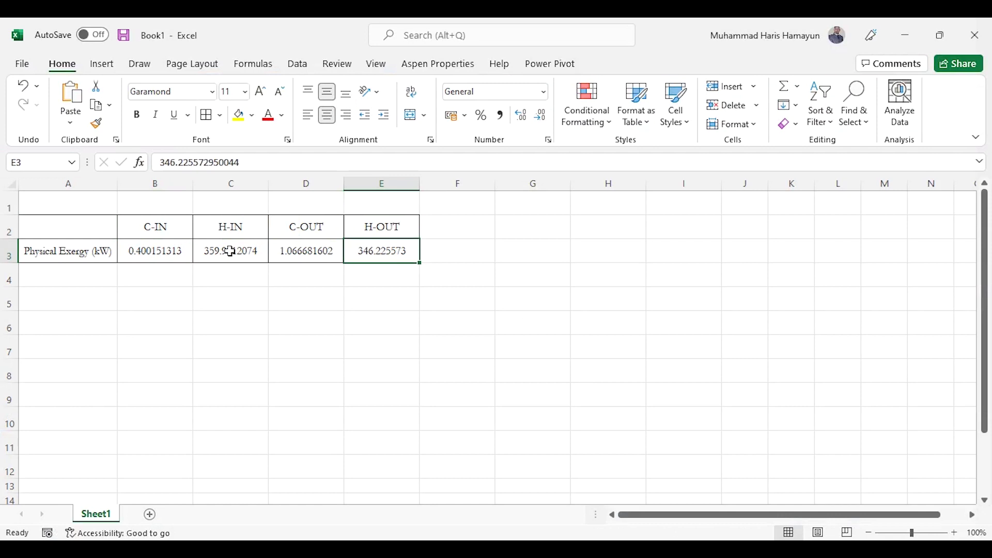
key(Left)
key(Left)
key(Left)
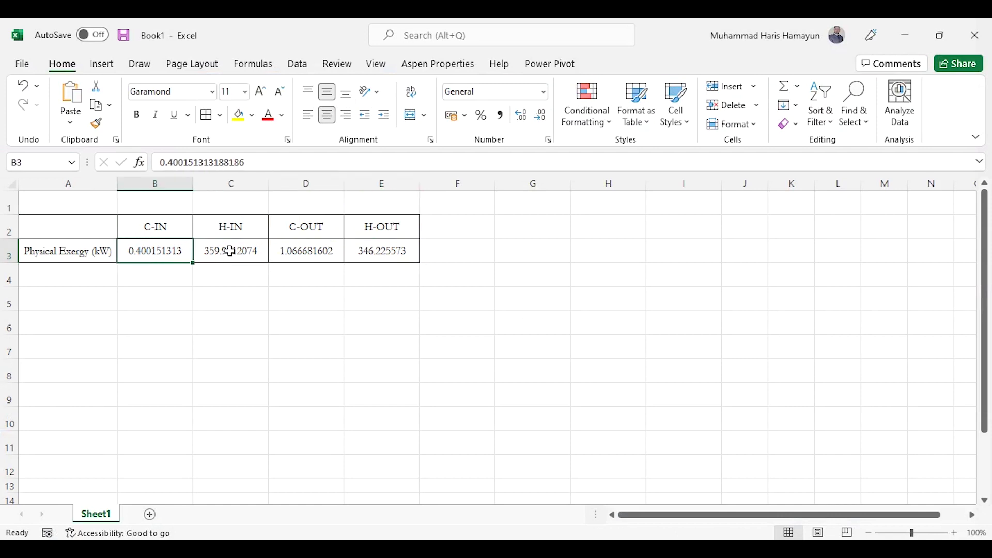
key(alt+Tab)
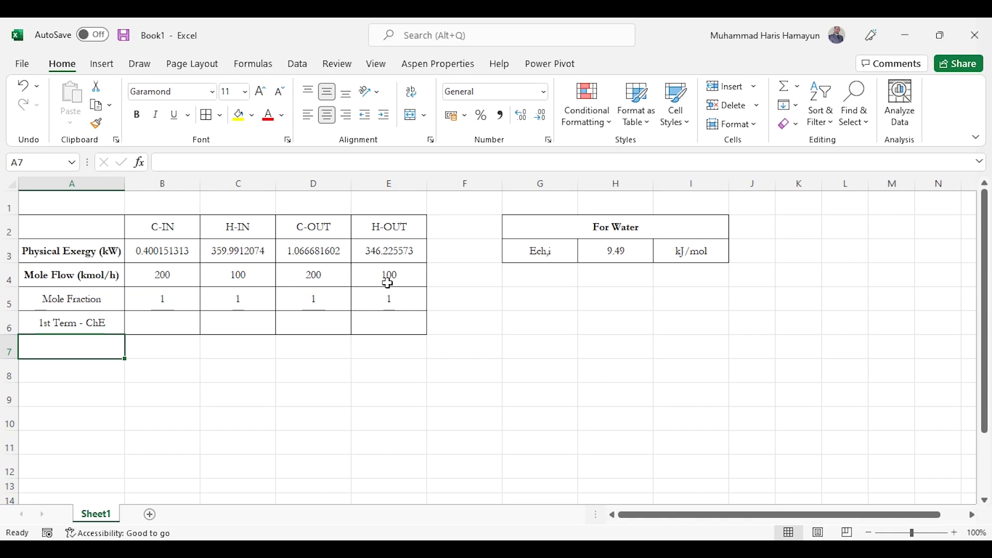
Step: Make the Mole Fraction label bold and enter =(B5*H3)*B4 in B6 as the first chemical exergy term of C-IN
click(108, 303)
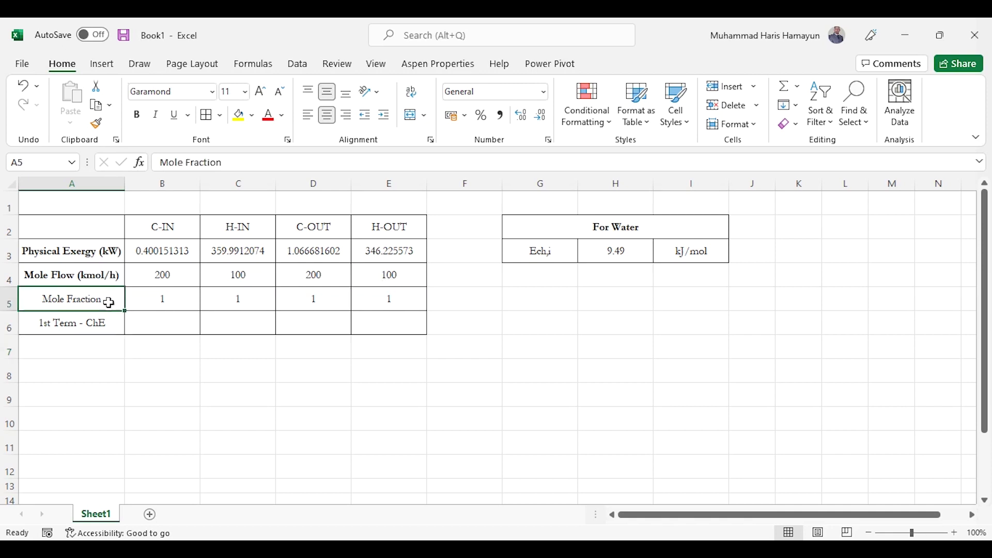
key(ctrl+b)
key(Down)
key(Right)
text(=()
key(Up)
text(*)
click(615, 249)
text())
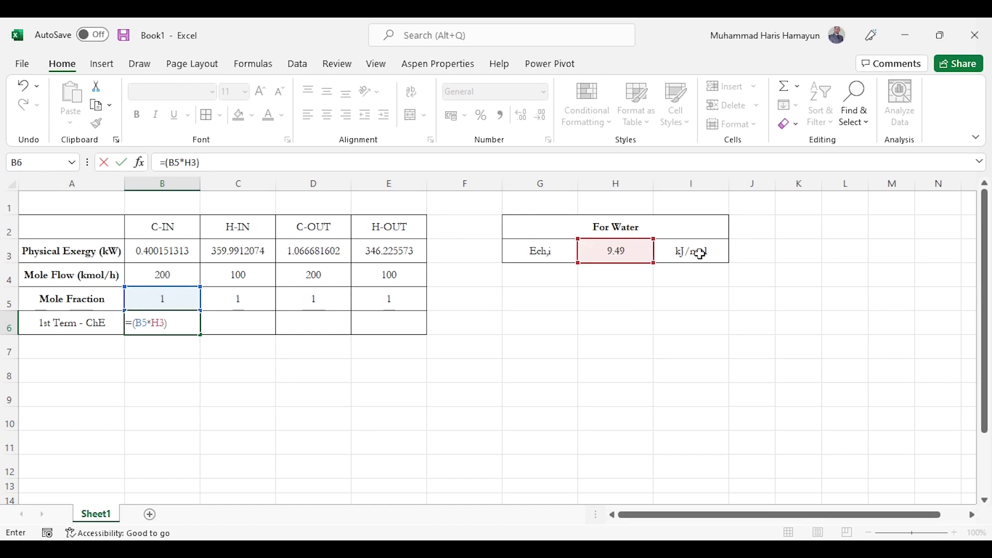
text(*)
click(171, 272)
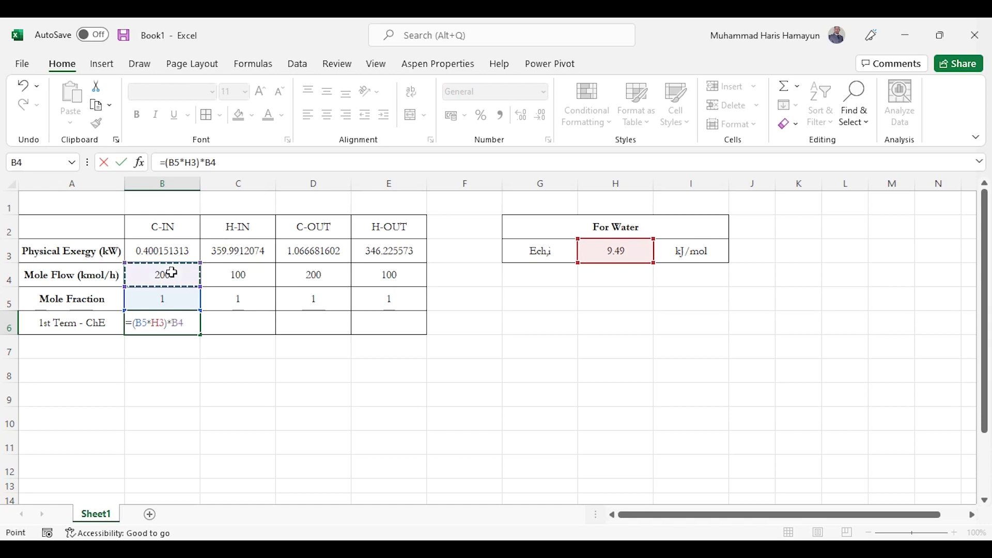
key(Return)
Step: Note the units of the first term beside the table, with kJ over mol in H6:H7 and kmol over h in I6:I7
key(Up)
key(Right)
key(Right)
key(Right)
key(Right)
key(Right)
key(Right)
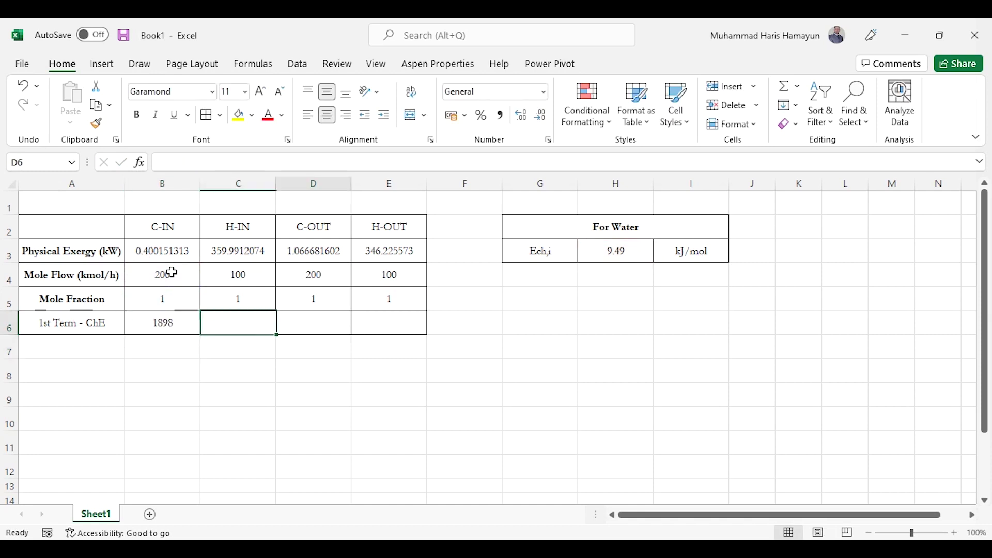
text(kJ)
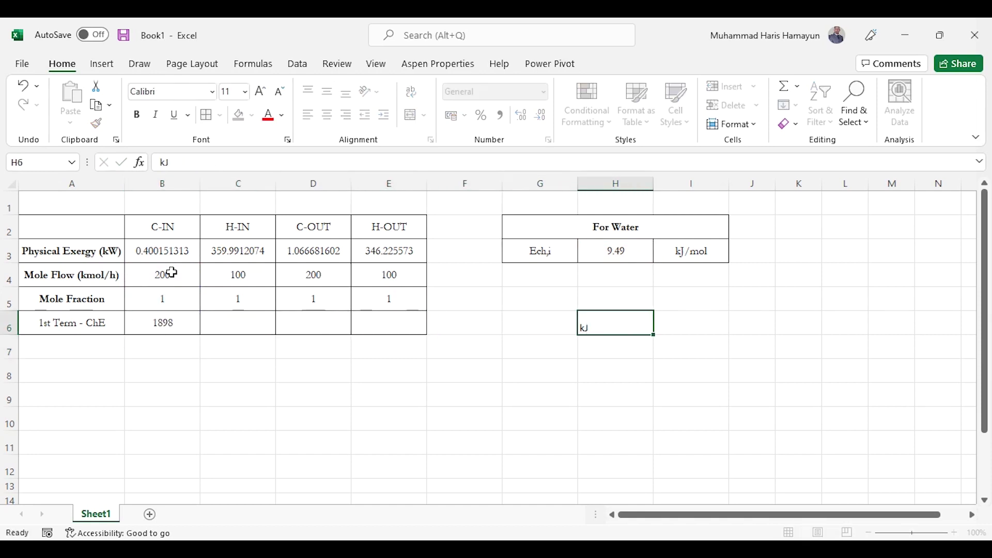
key(Return)
text(mol)
key(Up)
key(Right)
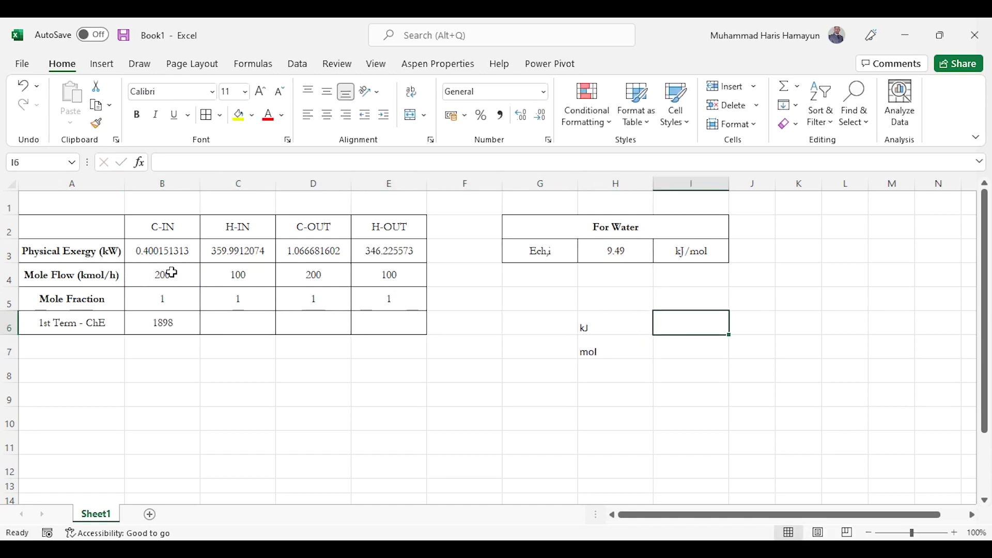
text(kmol)
key(Return)
text(h)
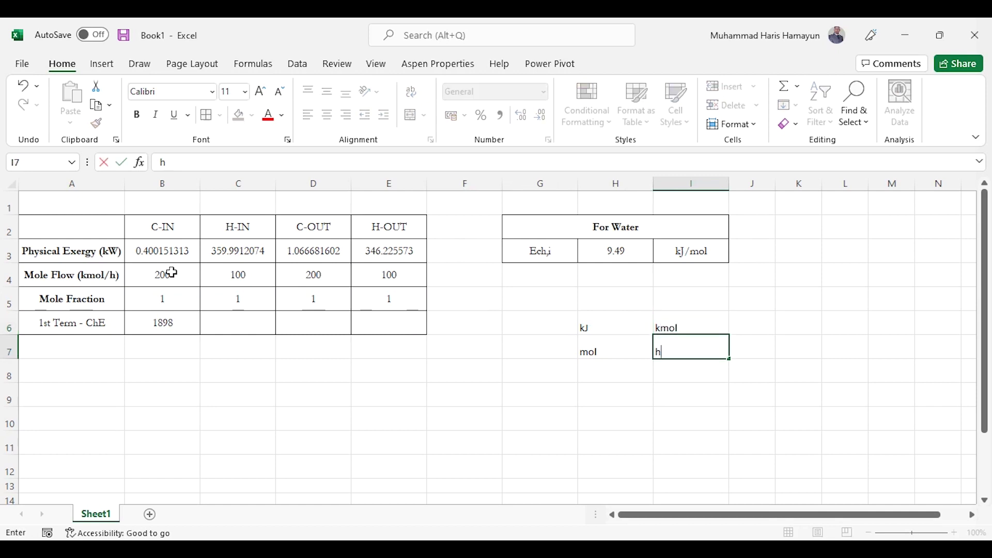
Step: Complete the unit note with an equals sign in J6 and k*kJ over h in K6:K7
key(Right)
key(Up)
text(=)
key(Tab)
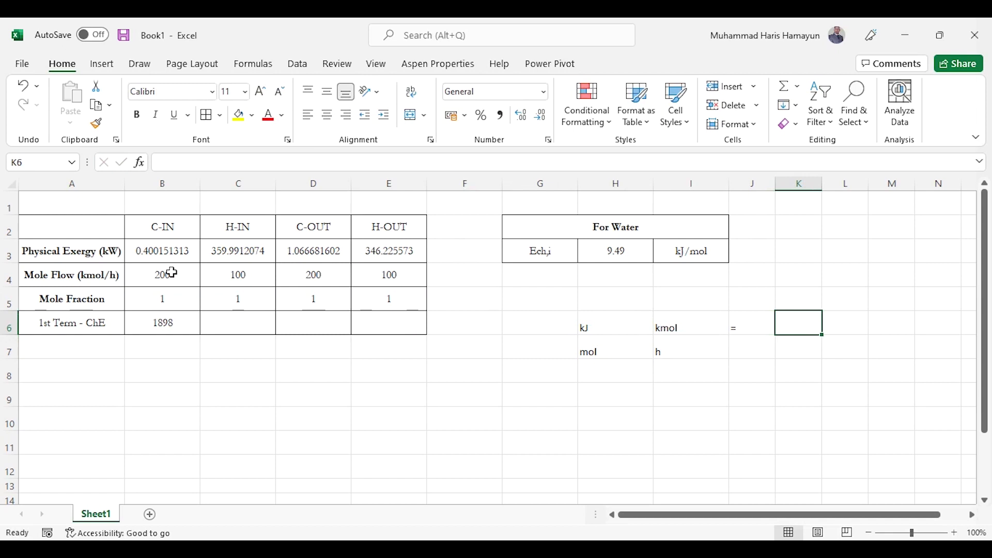
text(kj)
key(BackSpace)
text(*kJ)
key(Return)
text(h)
key(Tab)
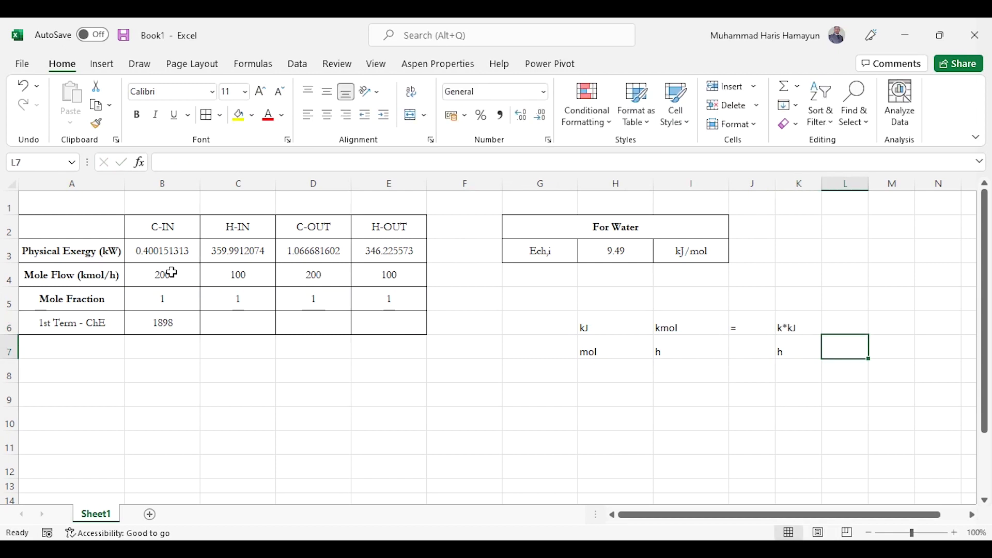
Step: Multiply the first-term formula for C-IN in B6 by 1000
key(Up)
key(Left)
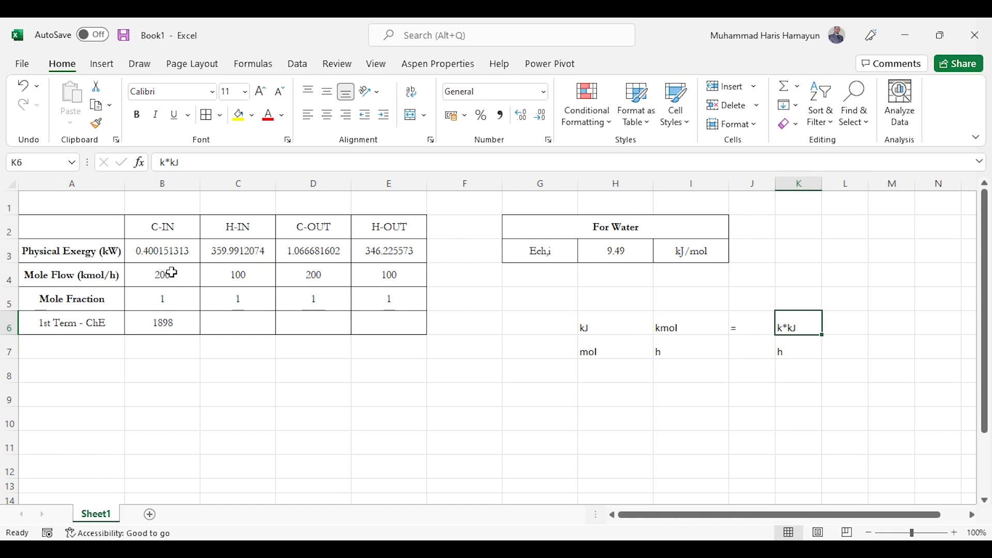
key(Left)
key(Left)
key(Left)
key(Left)
key(Left)
key(Left)
key(Left)
key(Left)
key(Left)
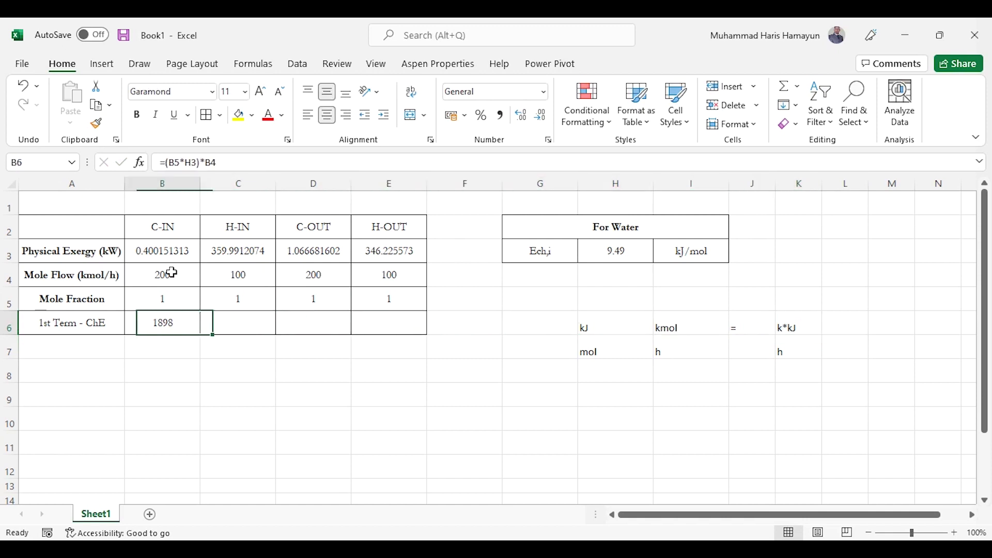
click(264, 159)
text(*1000)
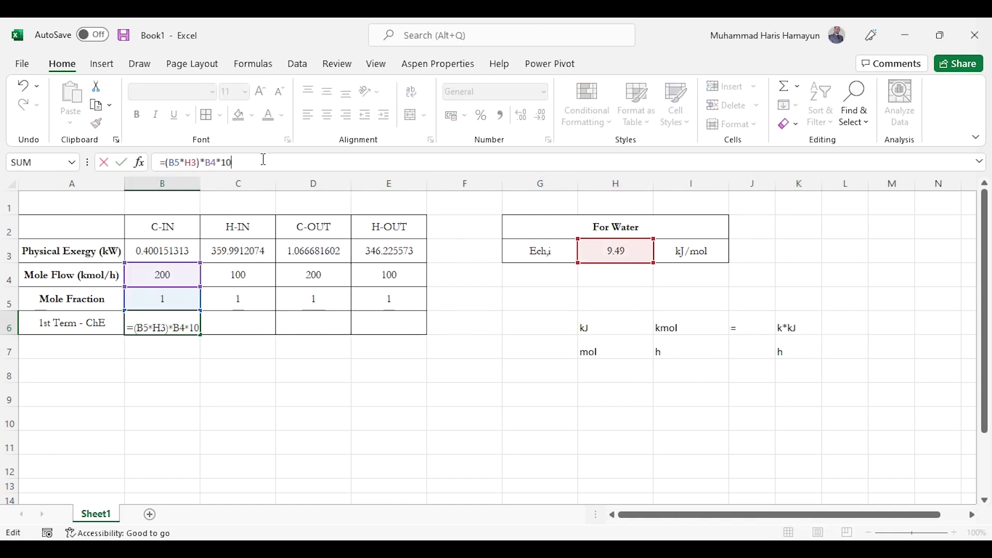
key(Return)
Step: Add the converted unit kJ over h to the unit note in L6:L7
key(Up)
key(Right)
key(Right)
key(Right)
key(Right)
key(Right)
key(Right)
key(Right)
key(Right)
key(Right)
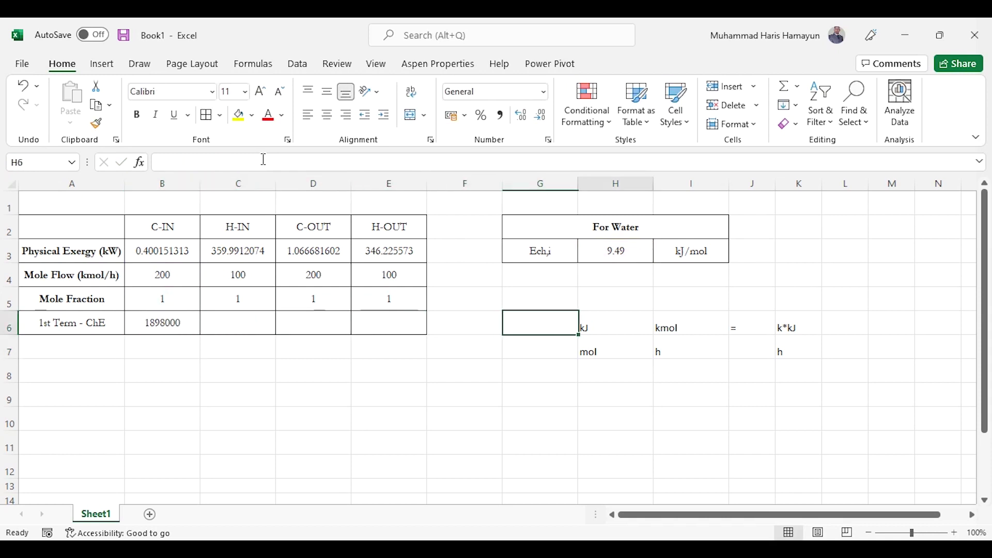
key(Right)
text(kJ)
key(Return)
text(h)
key(Tab)
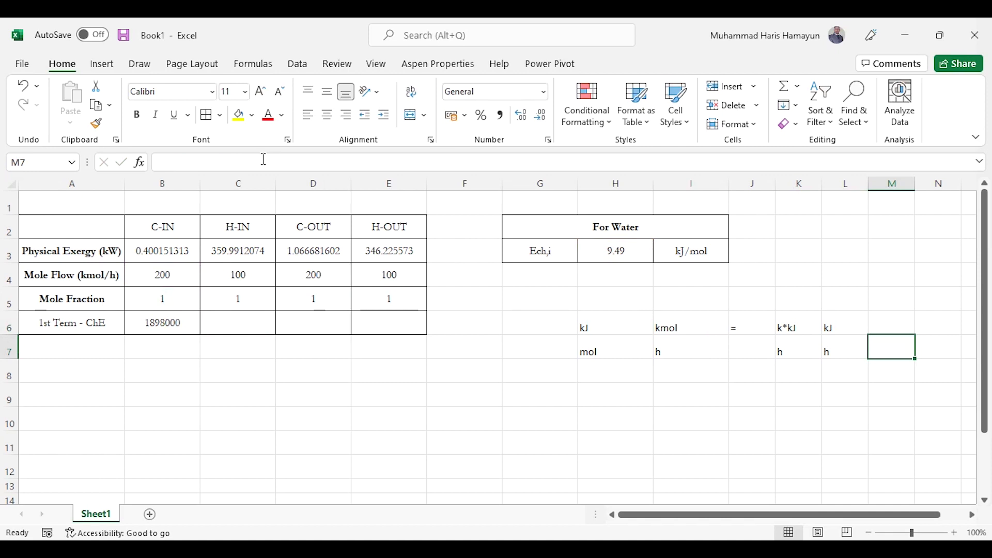
Step: Divide the first-term formula for C-IN in B6 by 3600 to convert it to kW
key(Up)
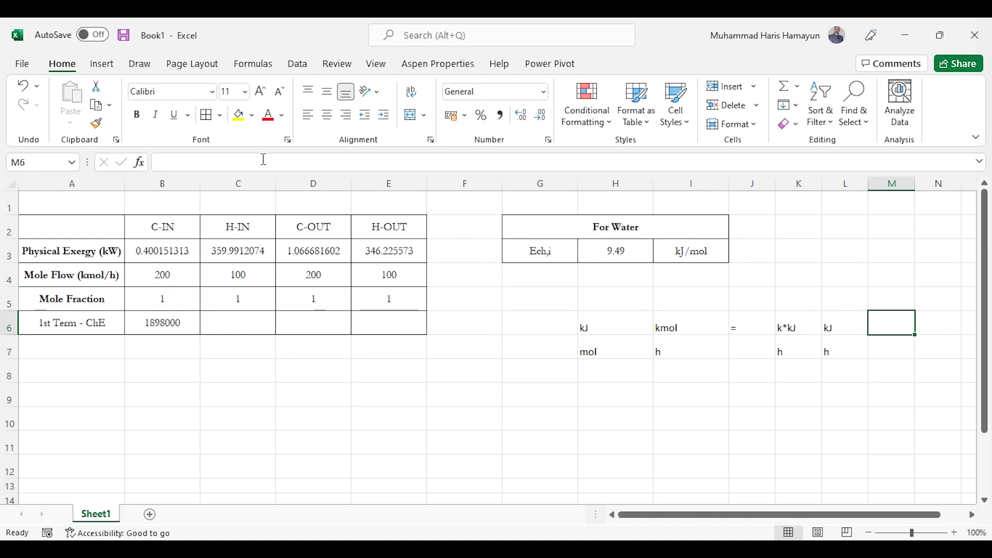
key(Left)
key(Left)
key(Left)
key(Left)
key(Left)
key(Left)
key(Left)
key(Left)
key(Left)
key(Left)
key(Left)
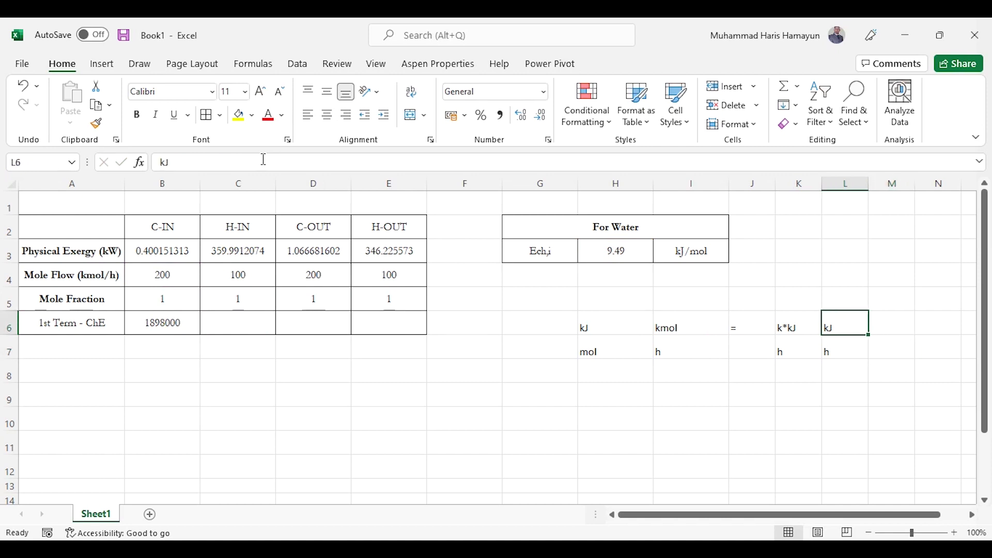
key(F2)
text(.)
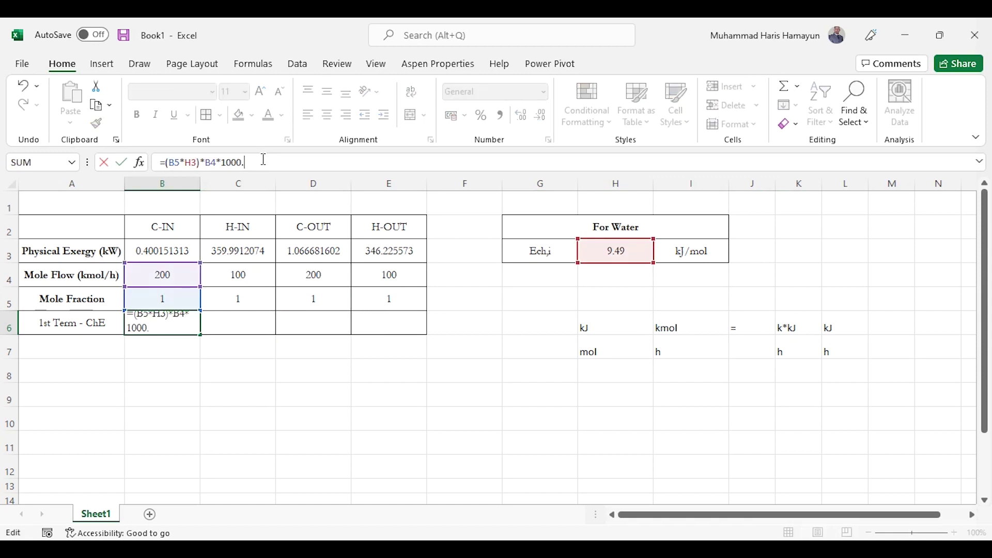
text(/3600)
key(Return)
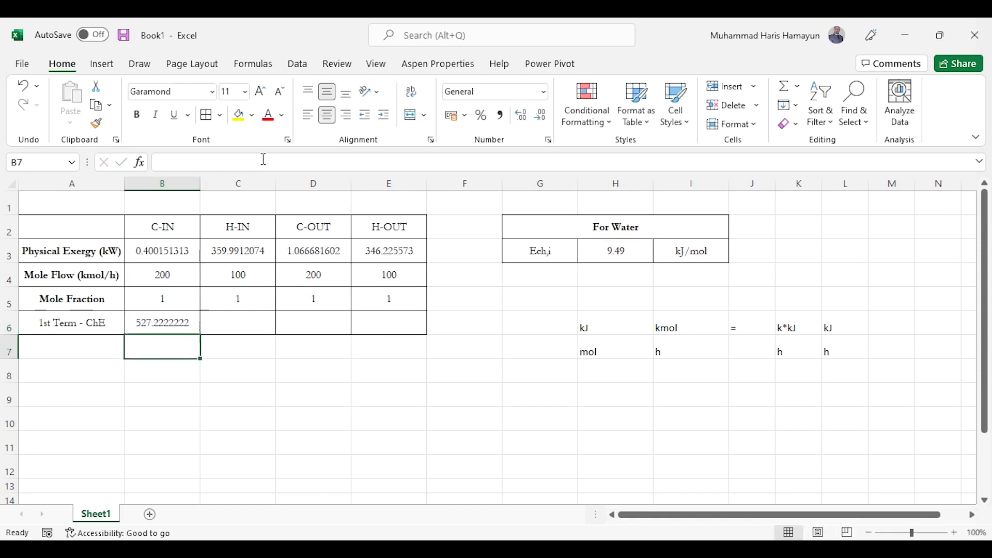
Step: Add the unit (kW) to the label in A6 so it reads 1st Term - ChE (kW)
key(Up)
key(Left)
key(F2)
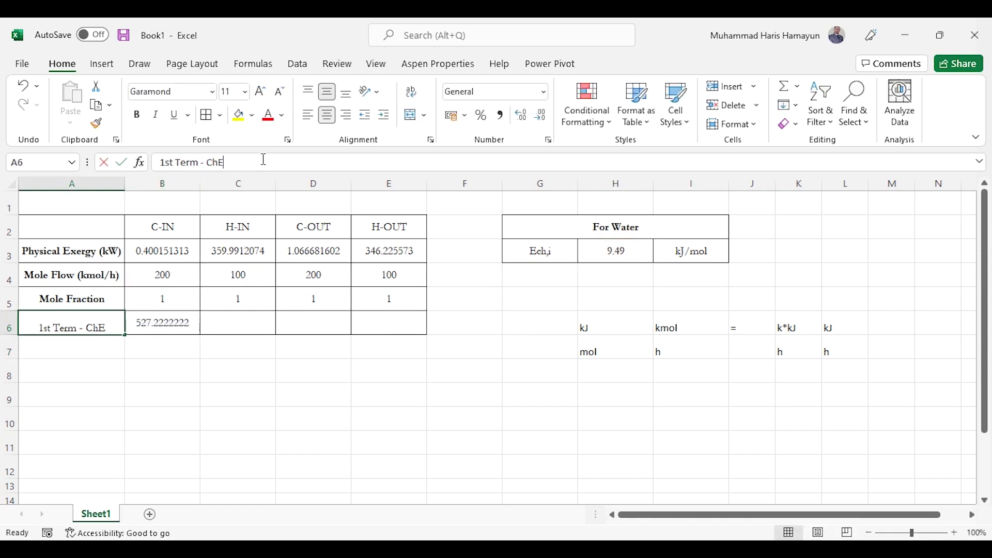
text((kW))
key(Return)
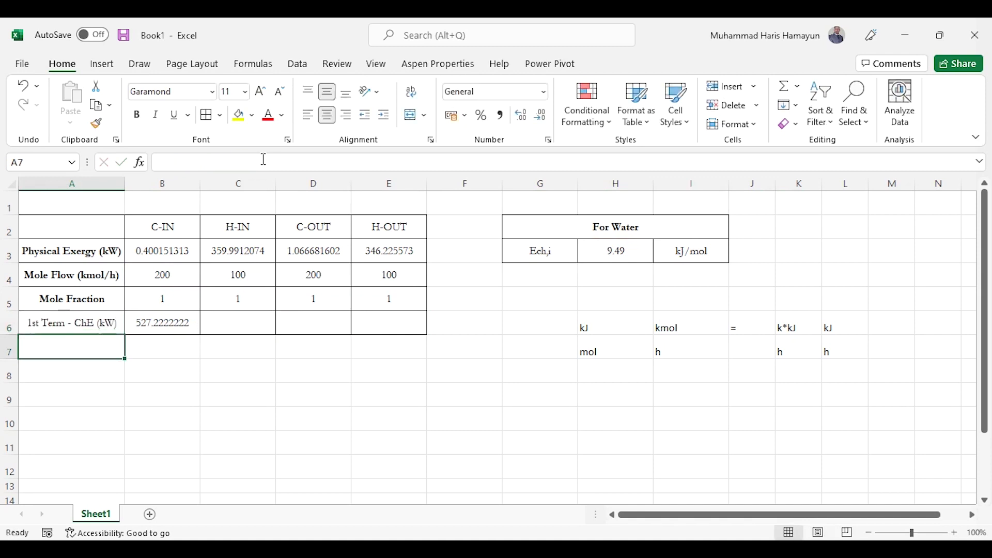
Step: Make the H3 reference absolute in the first-term formula in B6 and fill the formula across to E6
key(Up)
key(Right)
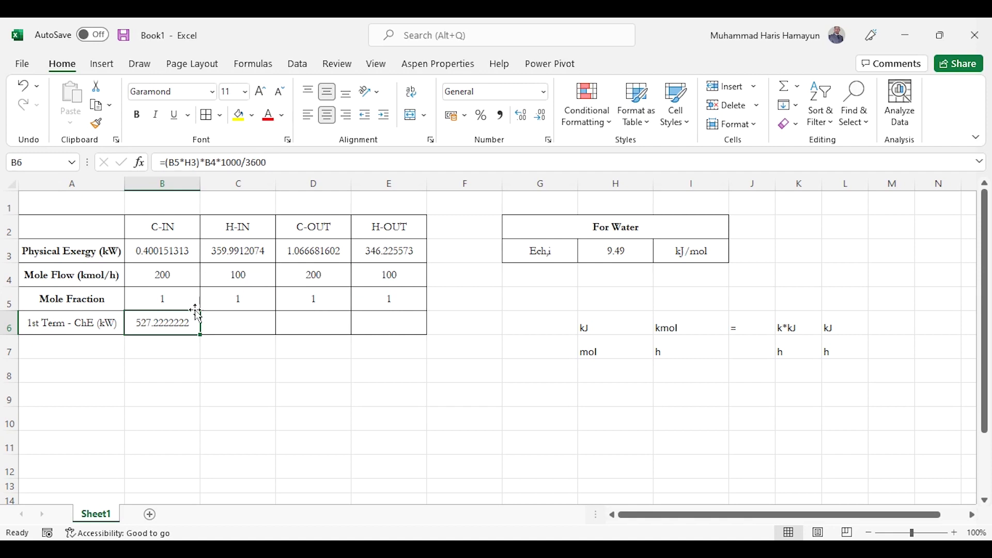
click(308, 164)
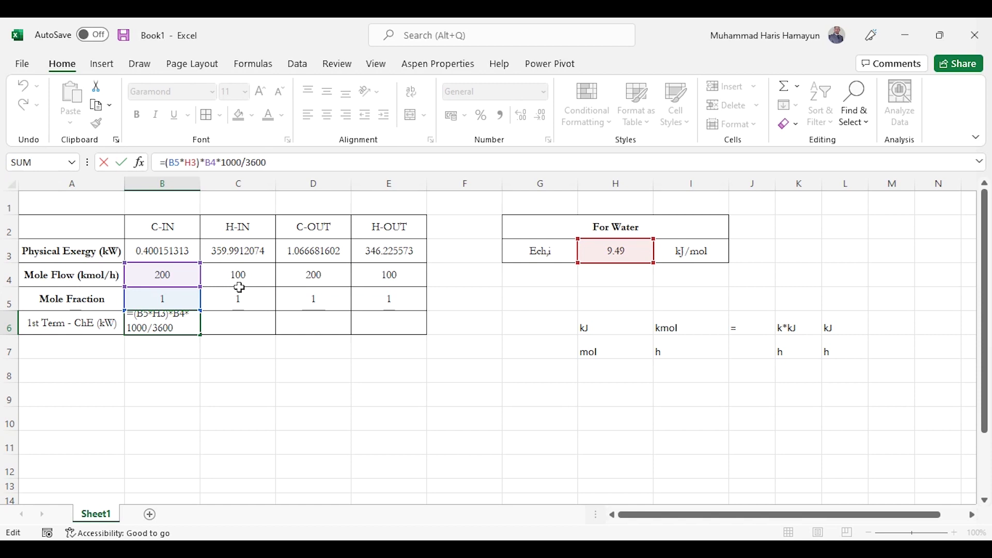
key(ctrl+Return)
click(323, 155)
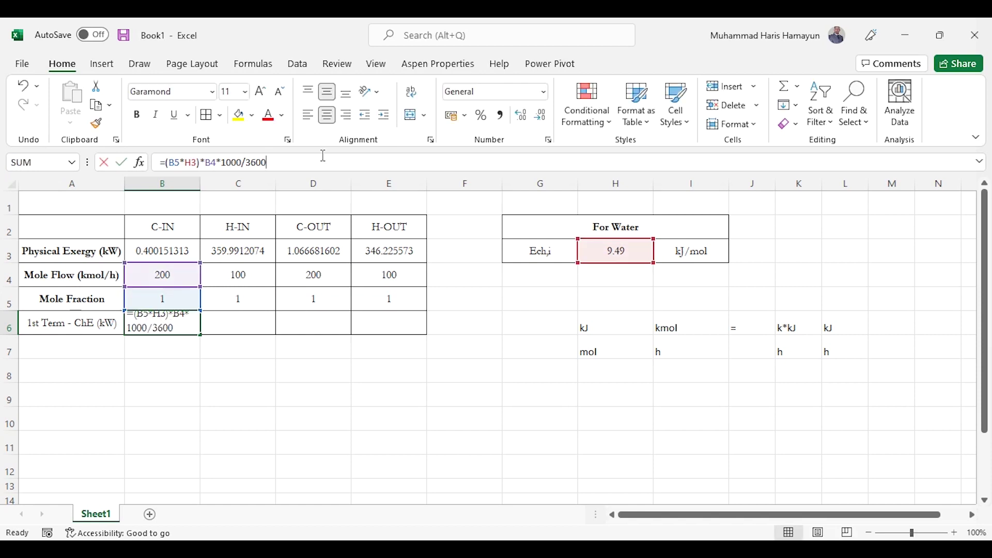
key(Left)
key(Left)
key(Left)
key(Left)
key(Left)
key(Left)
key(Left)
key(Left)
key(Left)
key(Left)
key(Left)
key(Left)
key(Left)
key(F4)
key(F4)
key(F4)
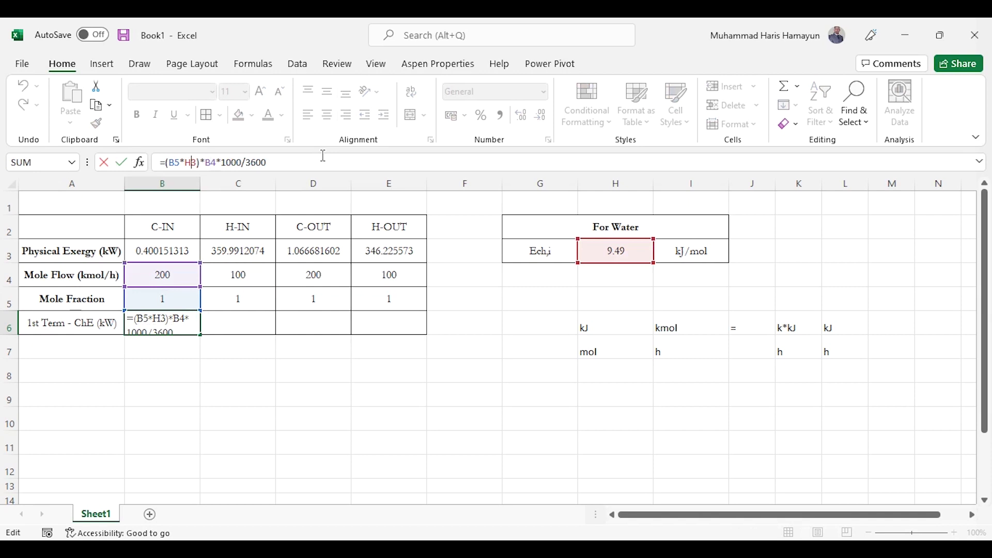
key(Return)
key(Up)
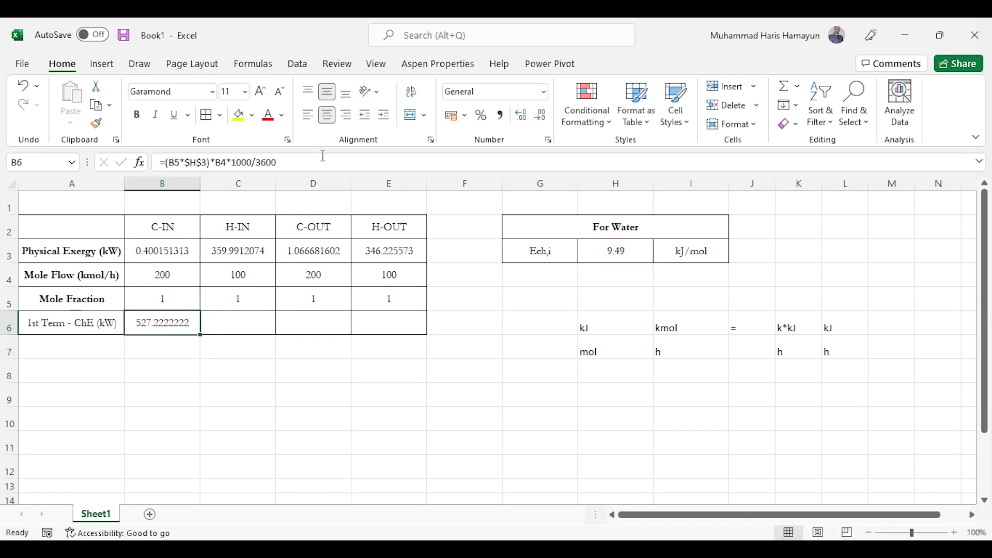
drag(198, 336, 406, 334)
key(Home)
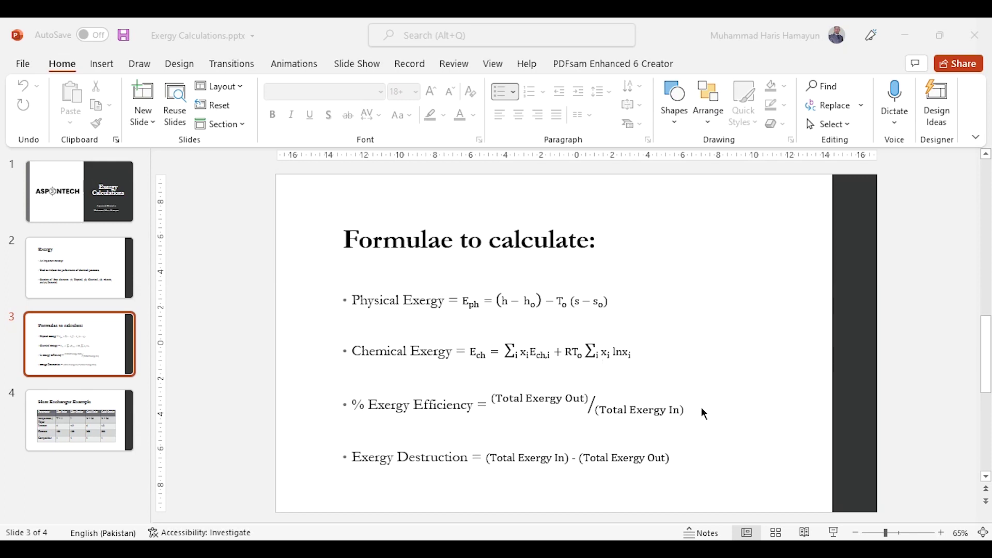
Step: Switch back to Excel and enter the second-term formula =(8.314*298.15*B5*B4*LN(B5)) for C-IN in B7
key(alt+Tab)
click(169, 347)
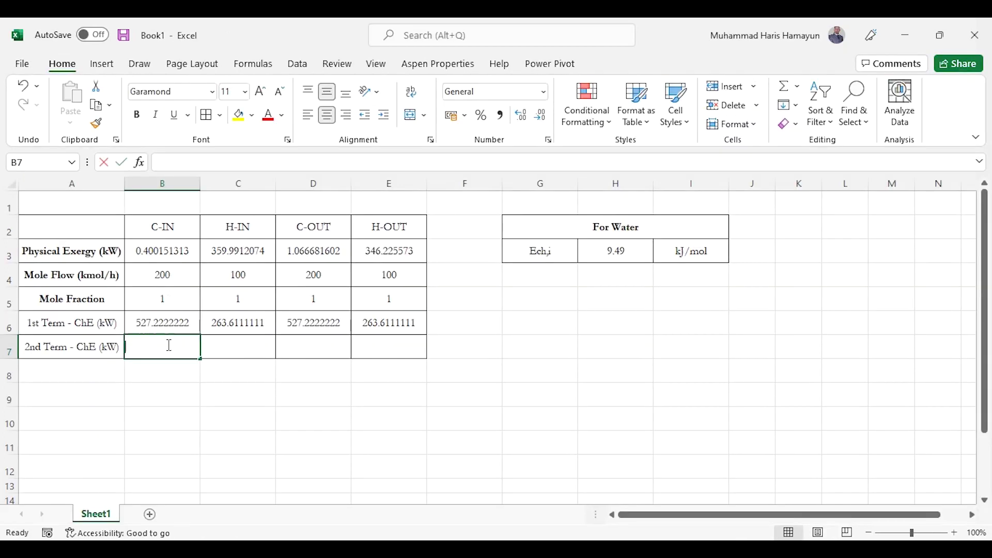
text(=(8.314*)
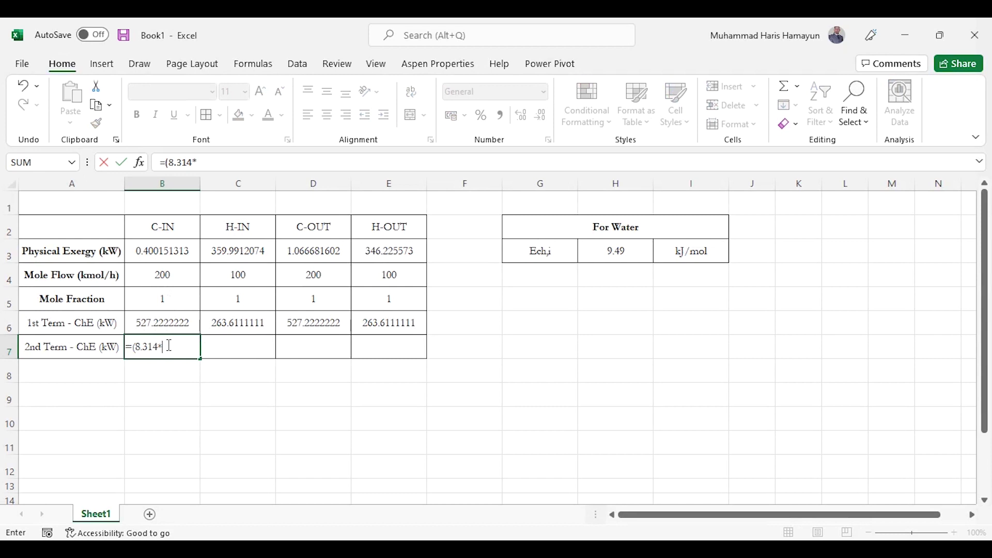
text(298.15*)
key(Up)
key(Up)
text(*)
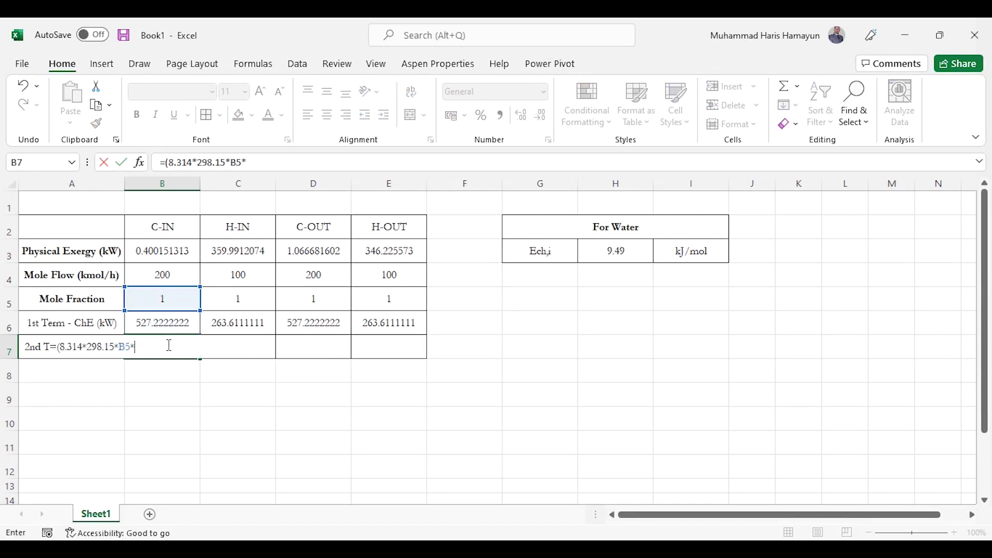
key(Up)
key(Up)
key(Up)
text(*)
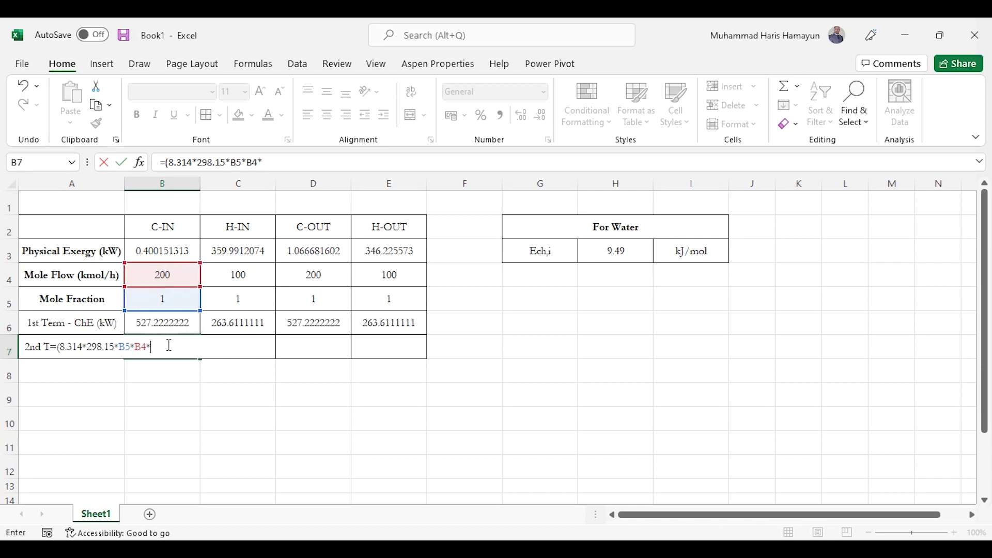
text(ln()
key(Up)
key(Up)
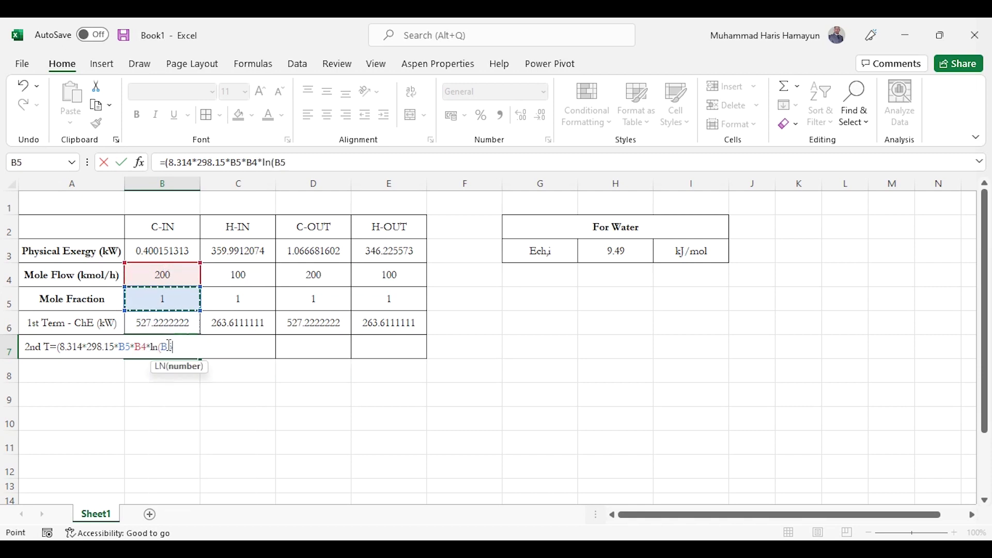
text()))
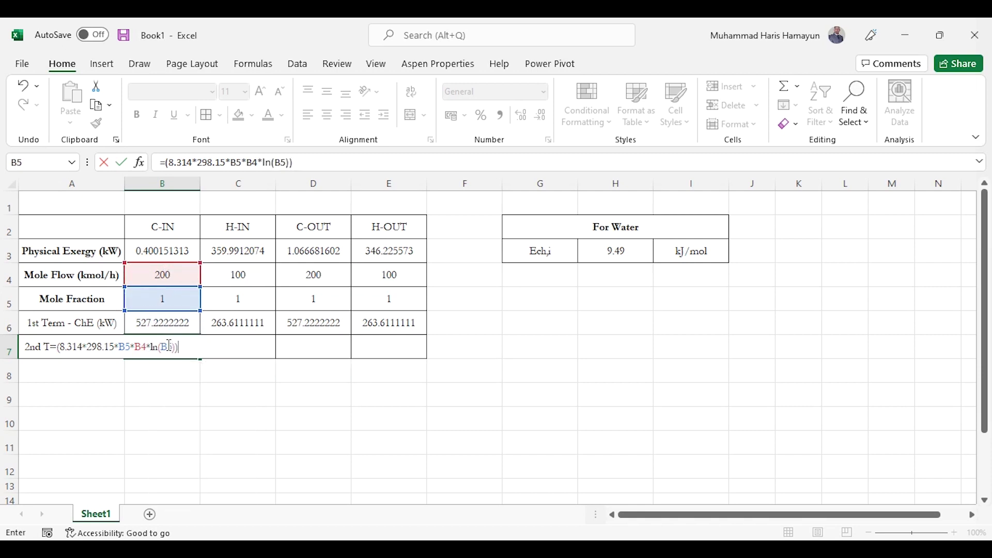
key(Return)
Step: Start a unit note for the second term with J over mol.K in H7:H8
click(169, 345)
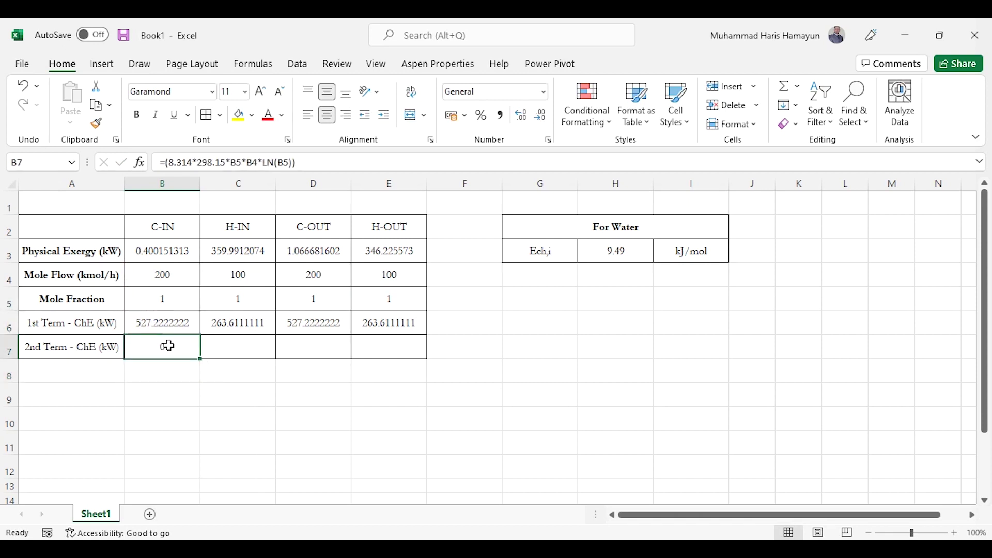
key(Right)
key(Right)
key(Right)
key(Right)
key(Right)
key(Right)
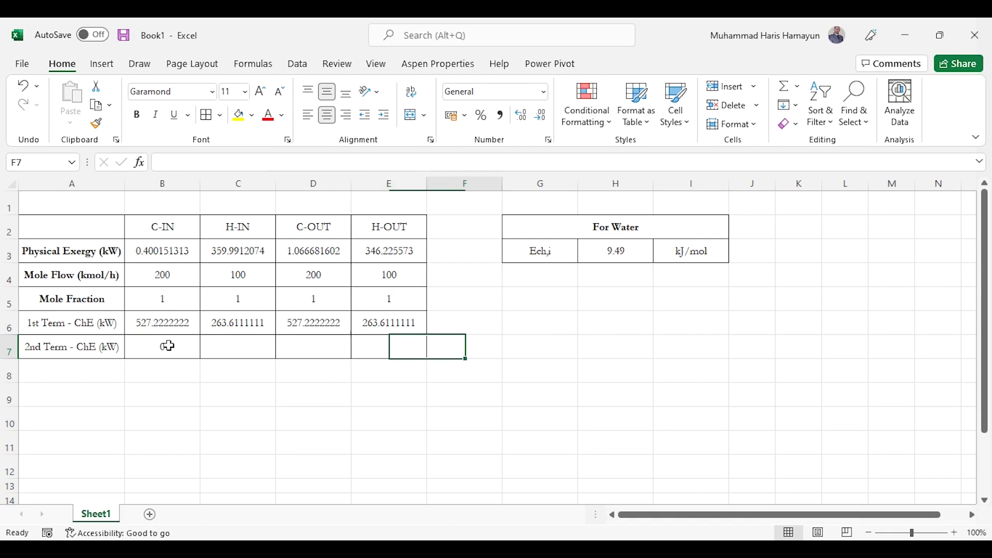
text(J)
key(Return)
text(mol.K)
key(Return)
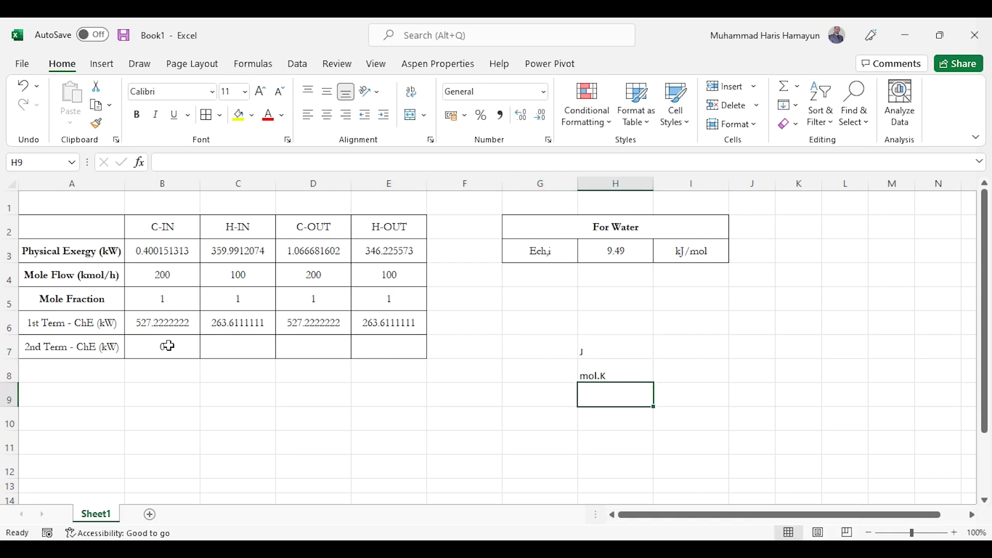
Step: Add the unit K in I7 and kmol over h in J7:J8 to the unit note
key(Up)
key(Up)
key(Right)
text(K)
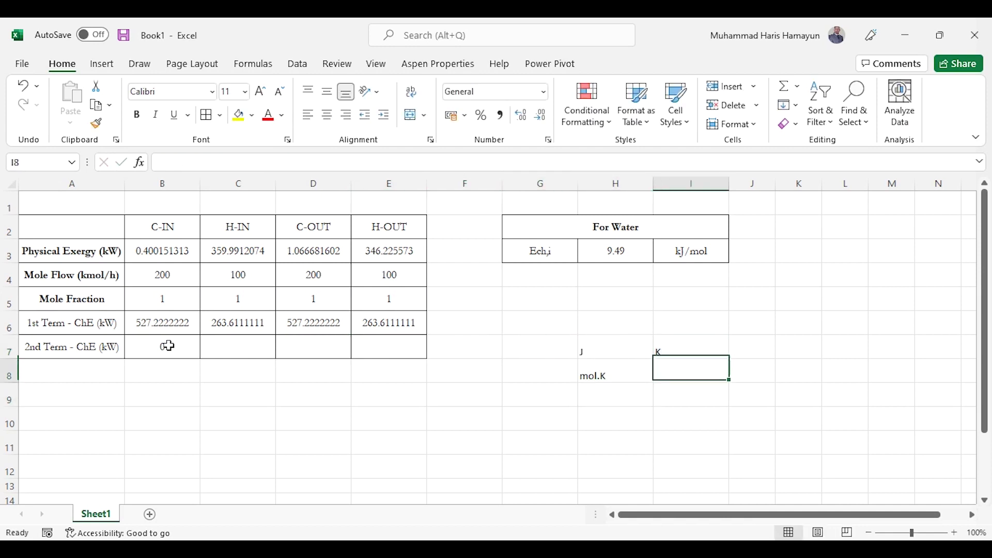
key(Right)
text(kmol)
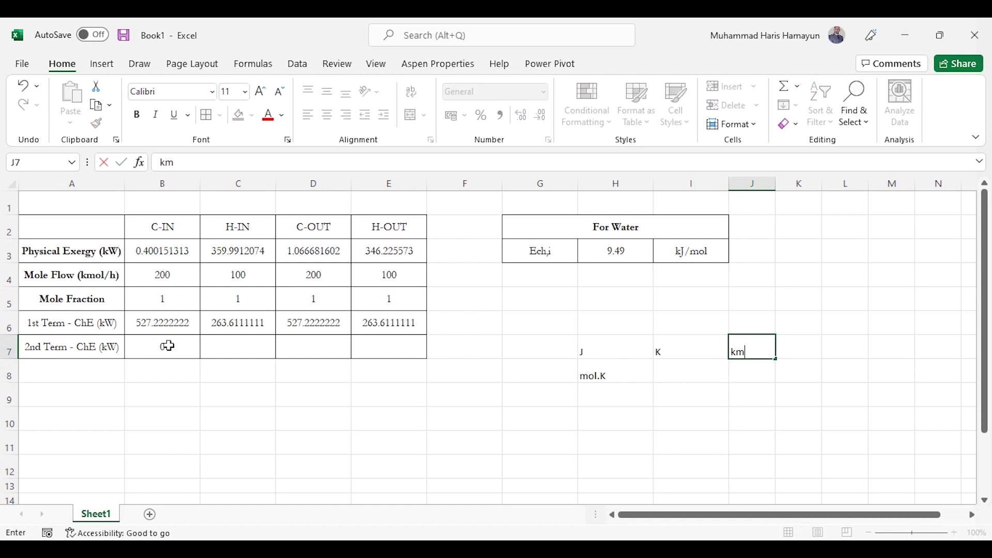
key(Return)
text(h)
Step: Add the resulting unit kJ over h to the second-term unit note in K7:K8
key(Up)
key(Right)
text(kJ)
key(Return)
text(h)
key(Return)
key(Up)
key(Up)
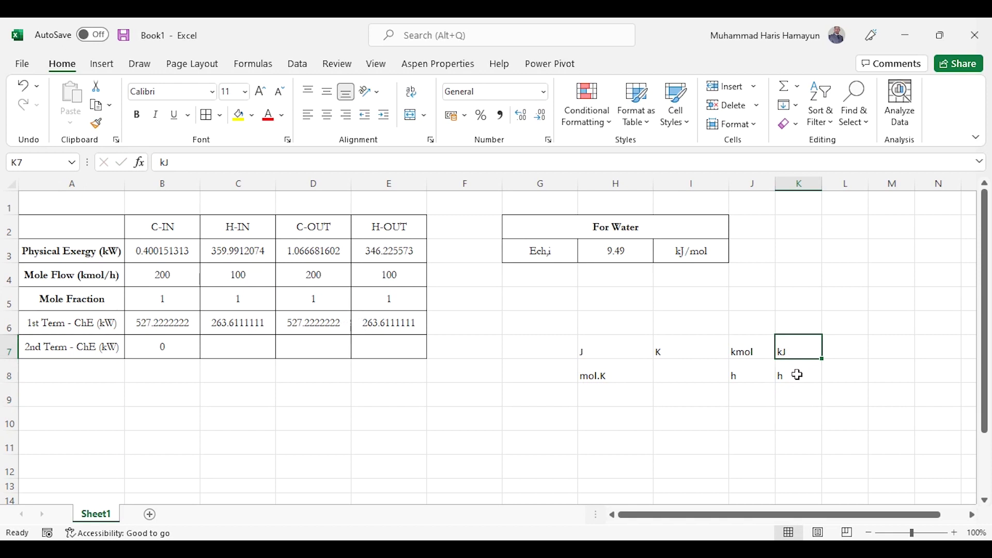
Step: Divide the second-term formula for C-IN in B7 by 3600 to convert it to kW
key(Right)
key(Left)
key(ctrl+Left)
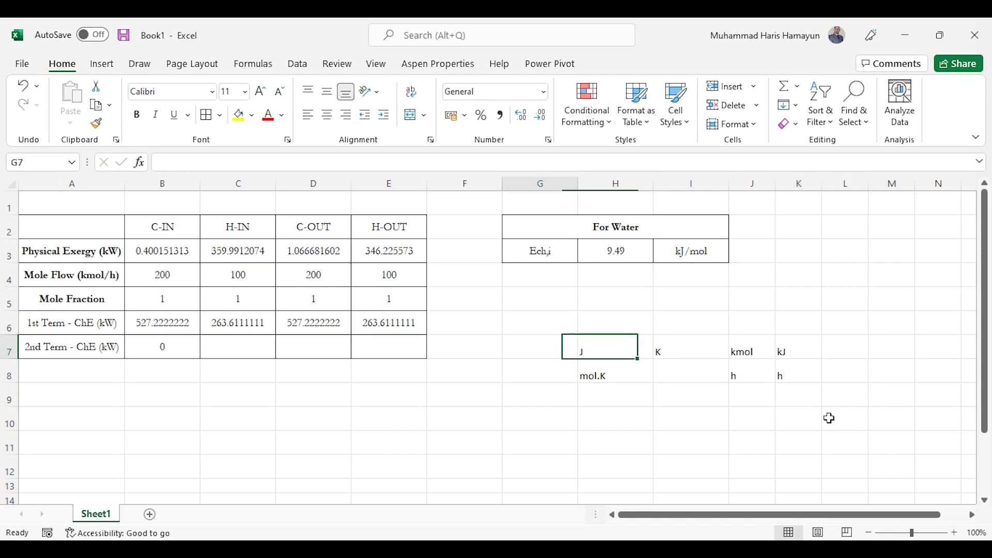
key(ctrl+Left)
key(F2)
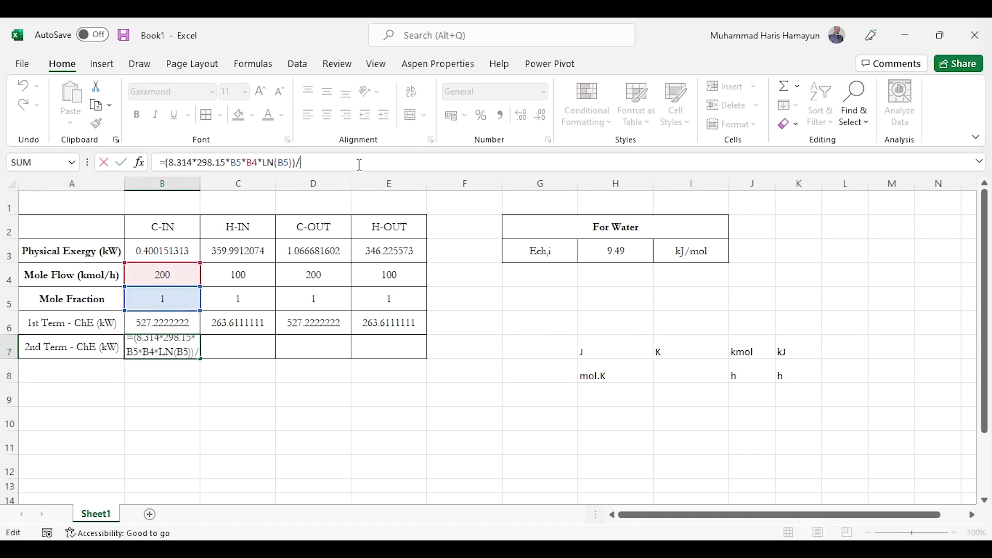
text(/3600)
key(Return)
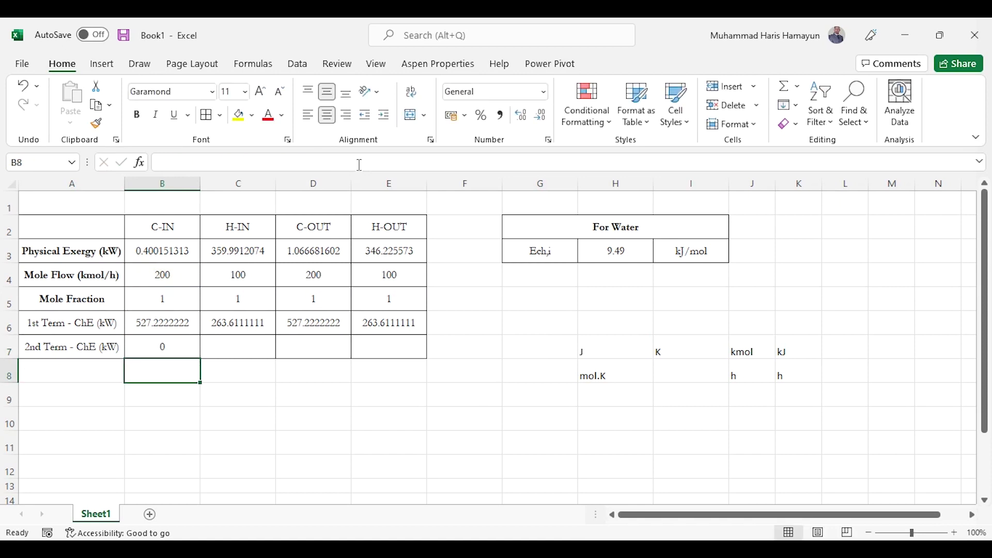
Step: Copy the second-term formula from B7 to the other three streams in C7:E7
key(Left)
key(Up)
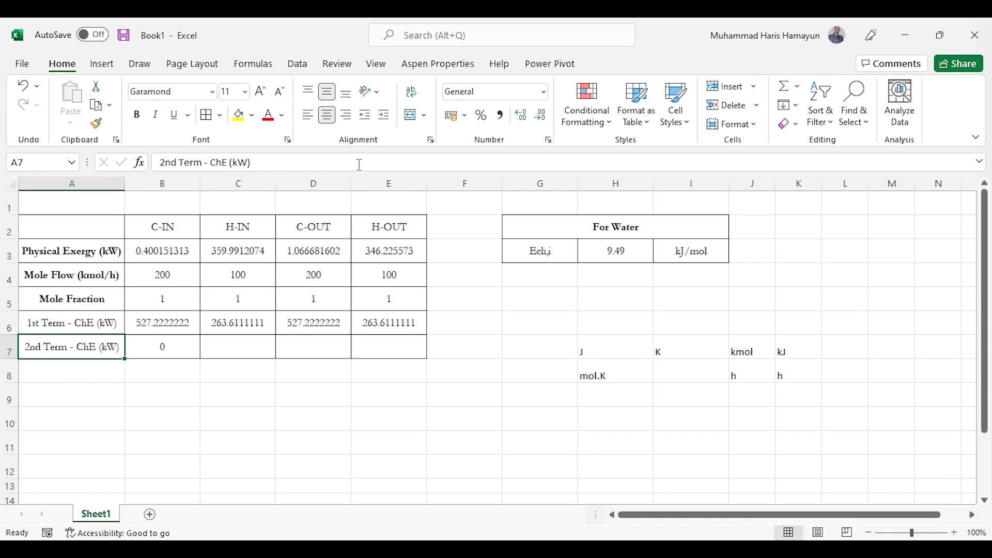
key(Right)
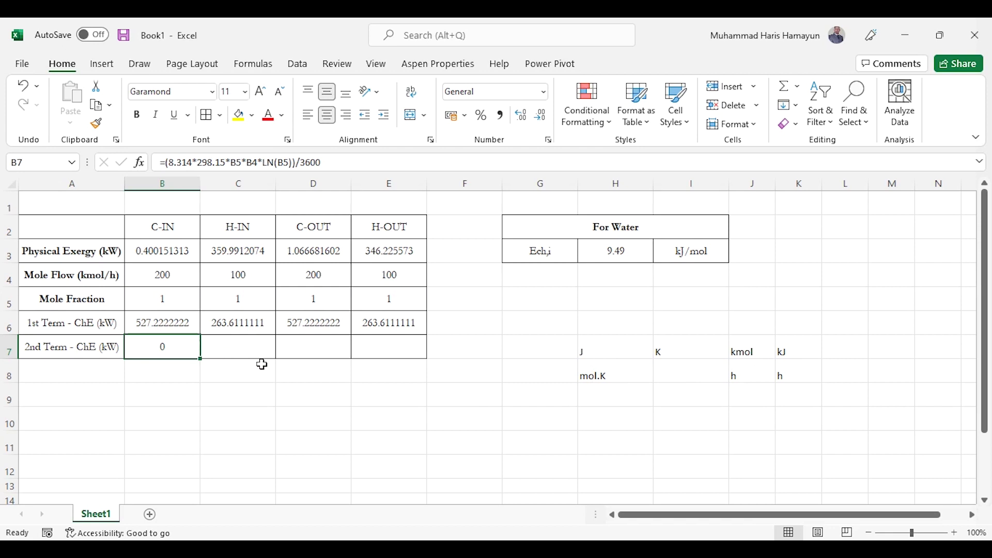
key(ctrl+c)
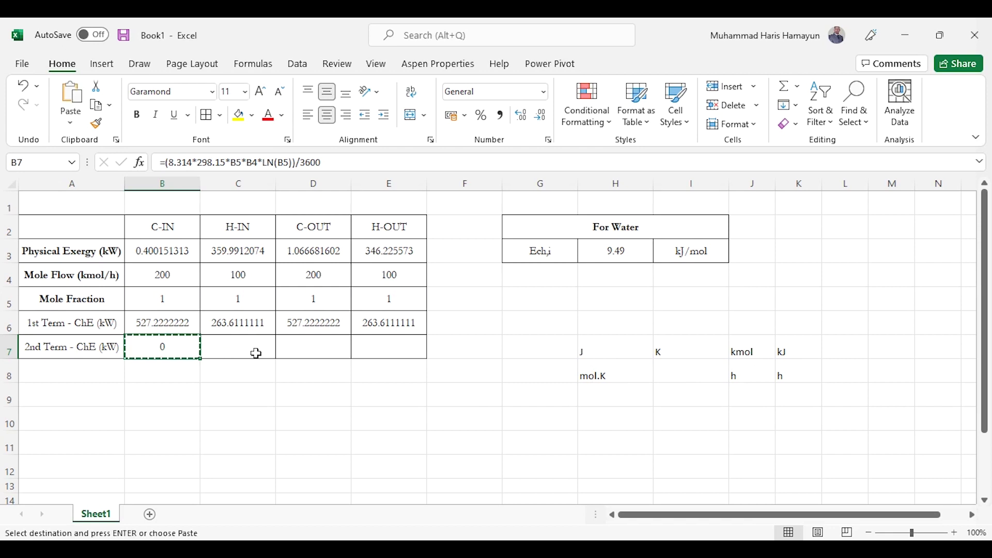
drag(254, 351, 256, 354)
key(shift+Right)
key(ctrl+v)
key(Escape)
Step: Label A8 as Chemical Exergy (kW) and make the label bold
key(Home)
key(Down)
text(k)
key(BackSpace)
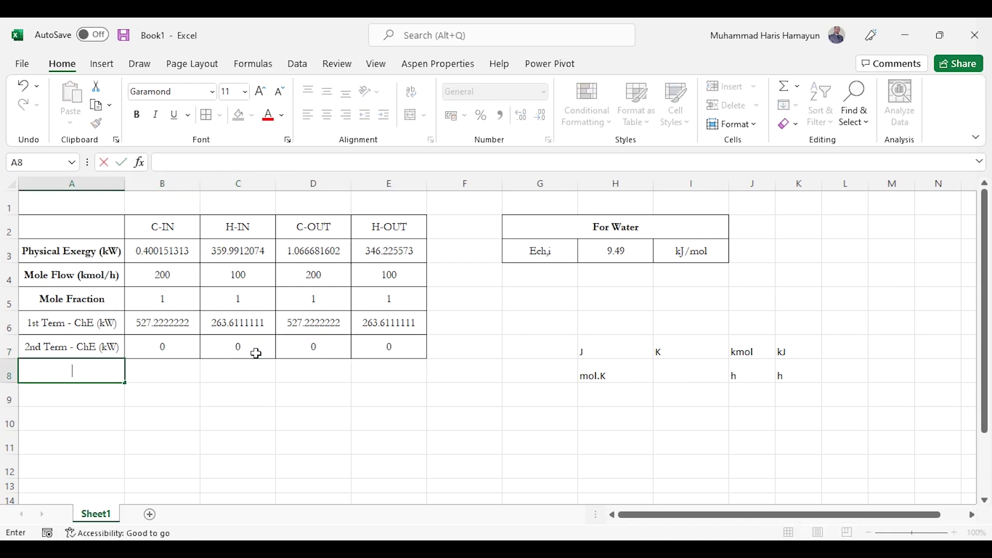
text(Chemical Exerg)
text(y (kW))
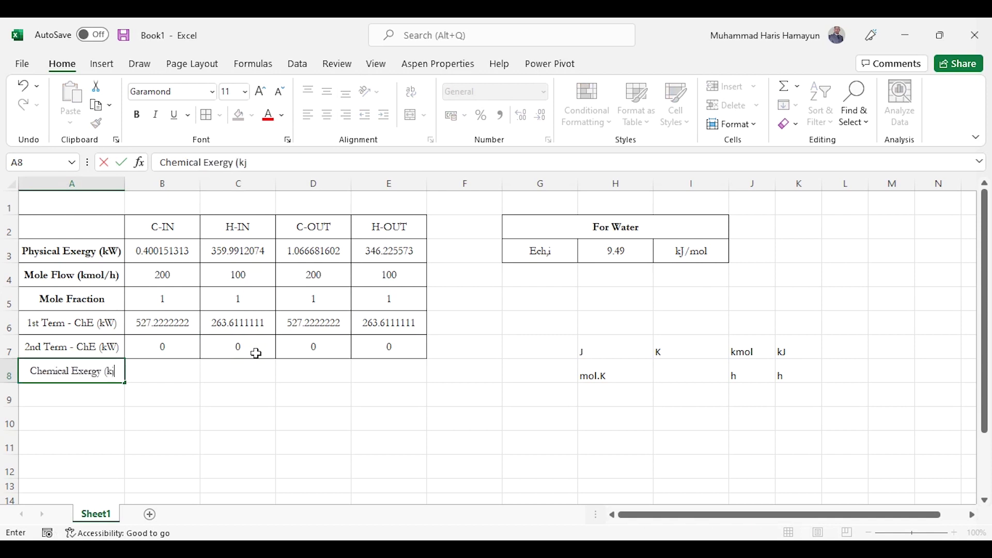
key(Return)
key(Up)
key(ctrl+b)
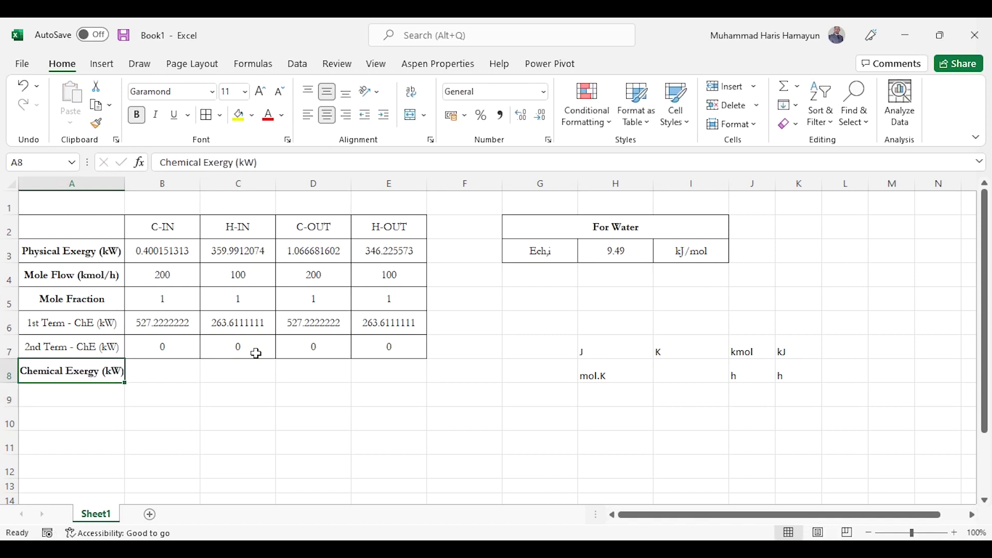
Step: Calculate the chemical exergy of C-IN in B8 as the sum of both terms, =B6+B7
key(Up)
key(Right)
key(Right)
key(Down)
key(Left)
text(=)
key(Up)
key(Up)
text(+)
key(Up)
key(Return)
Step: Copy the chemical exergy formula from B8 to the other streams in C8:E8
key(Up)
key(ctrl+c)
key(shift+Right)
key(shift+Right)
key(shift+Right)
key(ctrl+v)
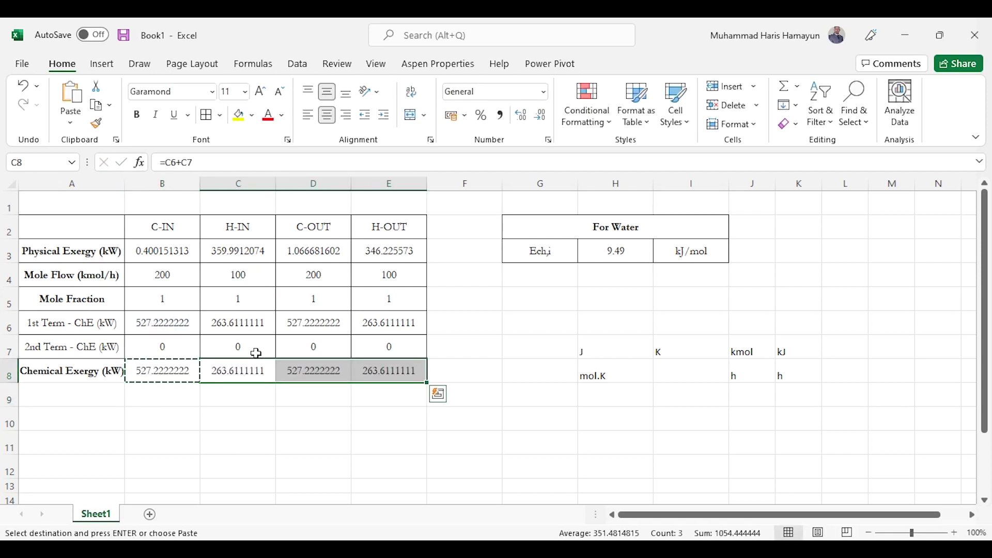
key(Escape)
Step: Label A9 as Total Exergy (kW) in bold and autofit the width of column A
key(Left)
key(Up)
key(Down)
key(Down)
text(Tota)
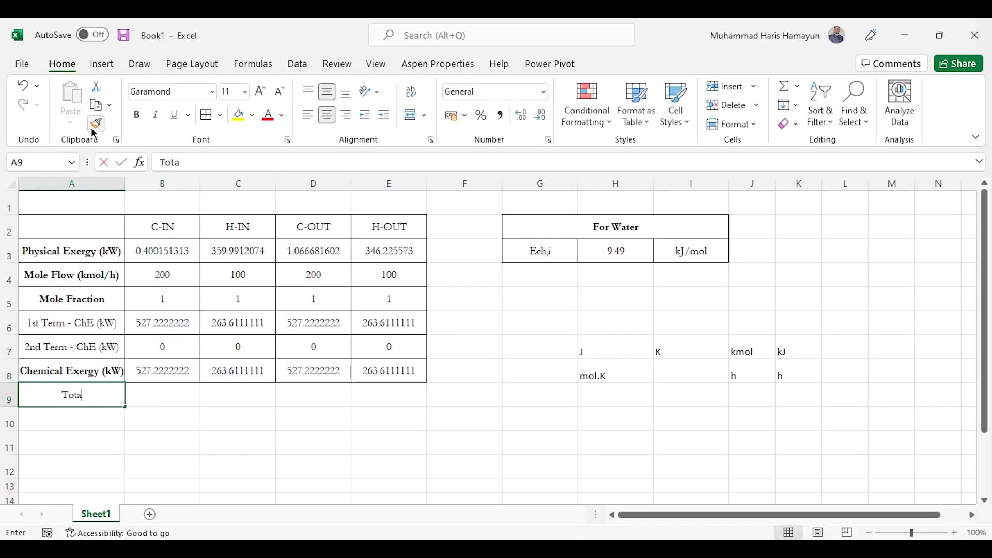
text(l Exergy (kW))
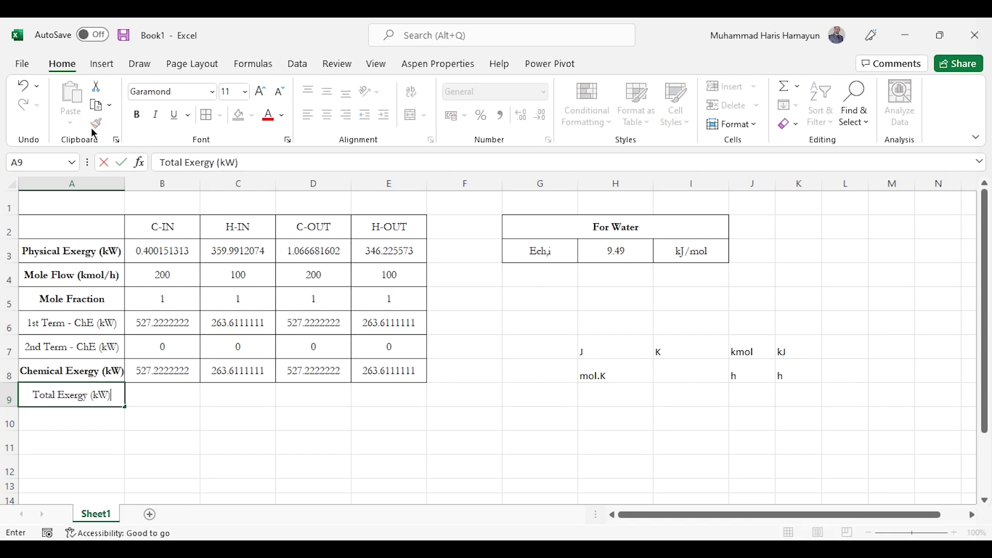
key(ctrl+Return)
key(ctrl+b)
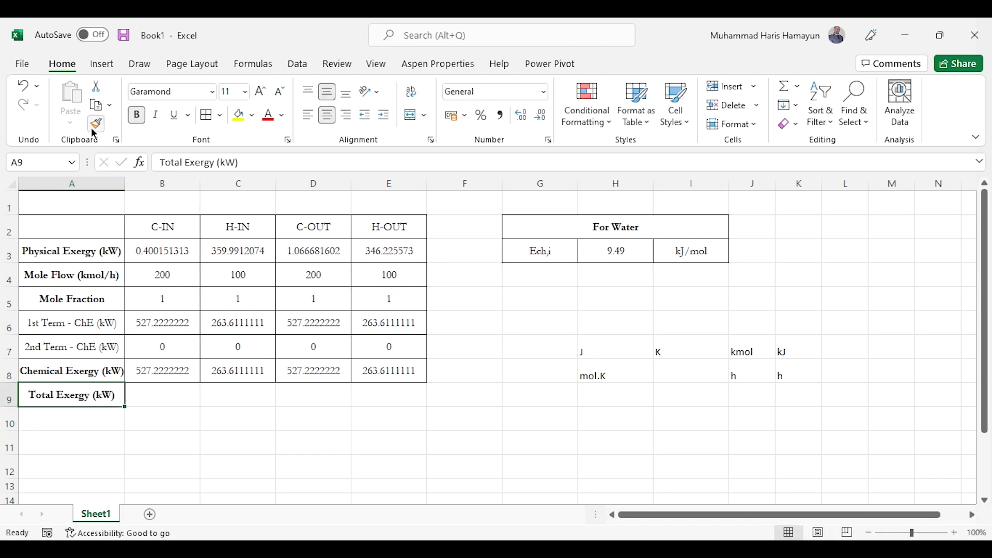
double_click(124, 182)
Step: Calculate the total exergy of C-IN in B9 as physical plus chemical exergy, =B3+B8
key(Right)
text(=)
key(Up)
key(Up)
key(Up)
key(Up)
key(Up)
key(Up)
text(+)
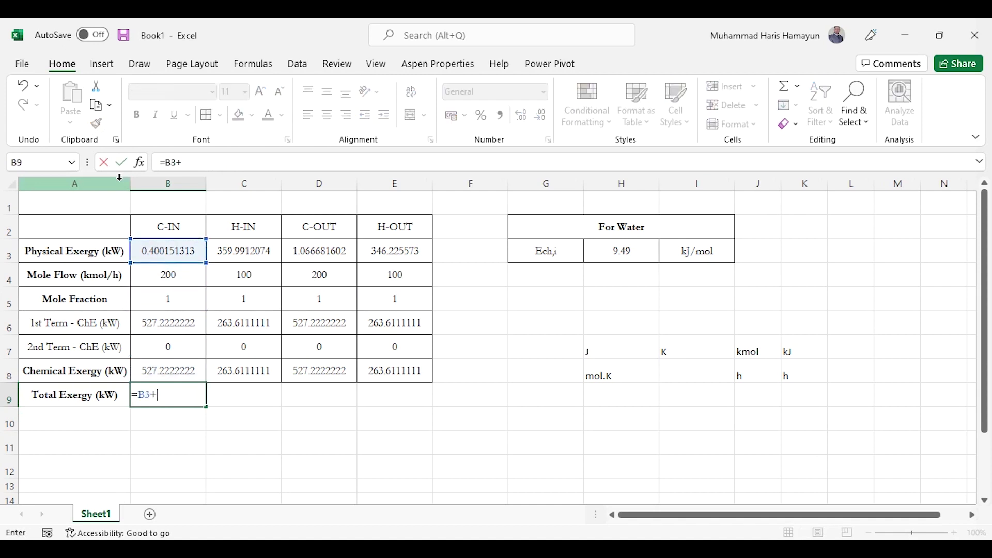
key(Up)
key(ctrl+Return)
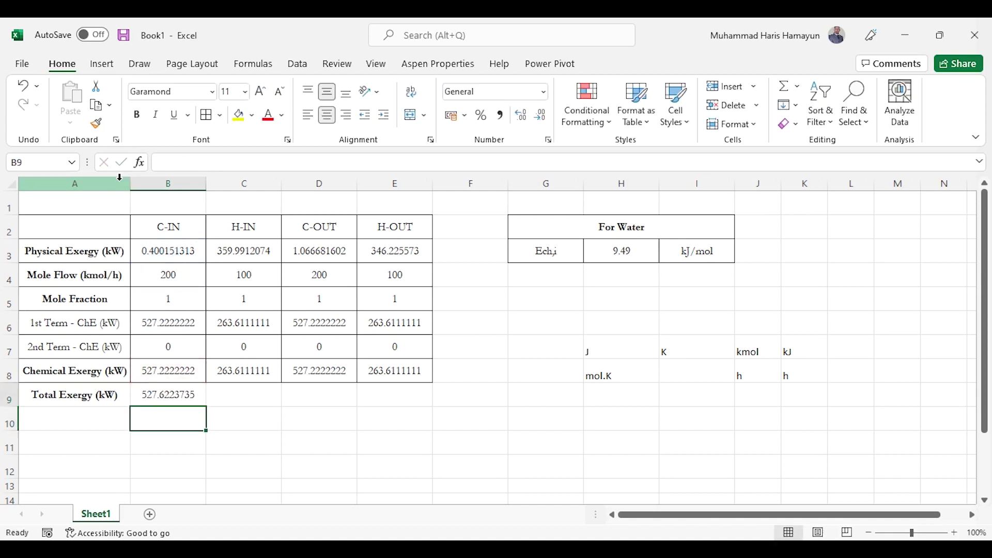
Step: Copy the total exergy formula from B9 to the remaining streams in C9:E9
key(ctrl+c)
key(Right)
key(shift+Right)
key(shift+Right)
key(ctrl+v)
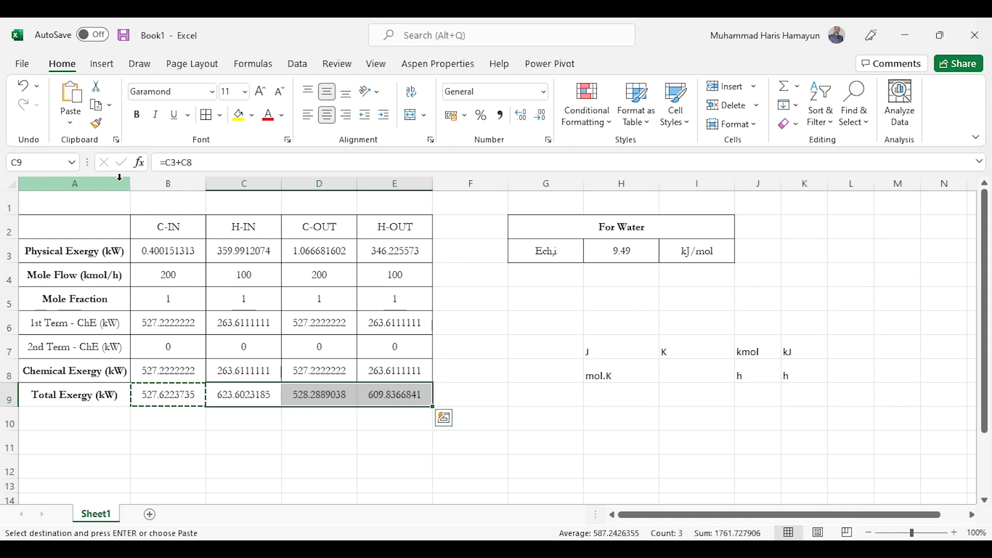
key(Escape)
key(Up)
key(Left)
key(Up)
key(Left)
key(Down)
key(shift+Right)
key(shift+Right)
key(shift+Right)
key(shift+Right)
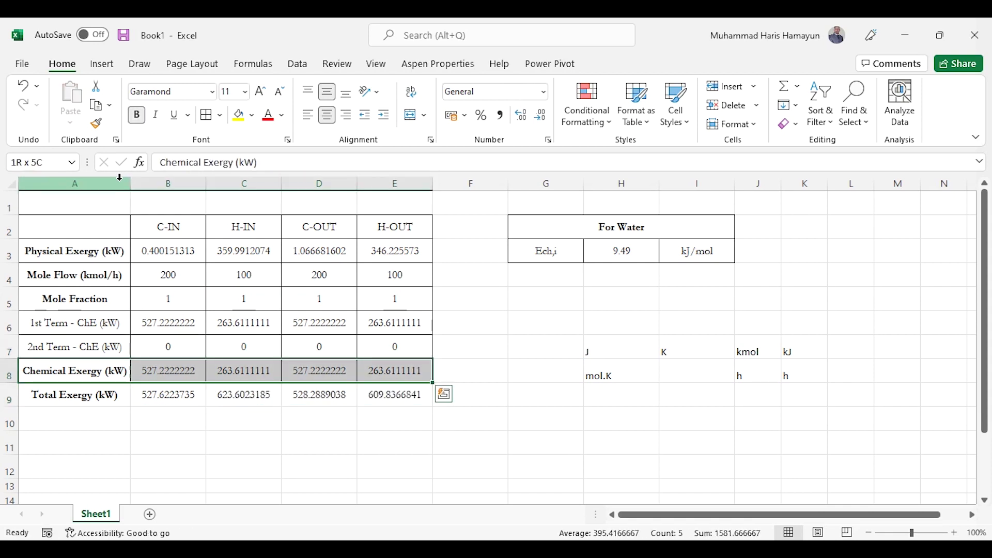
click(243, 371)
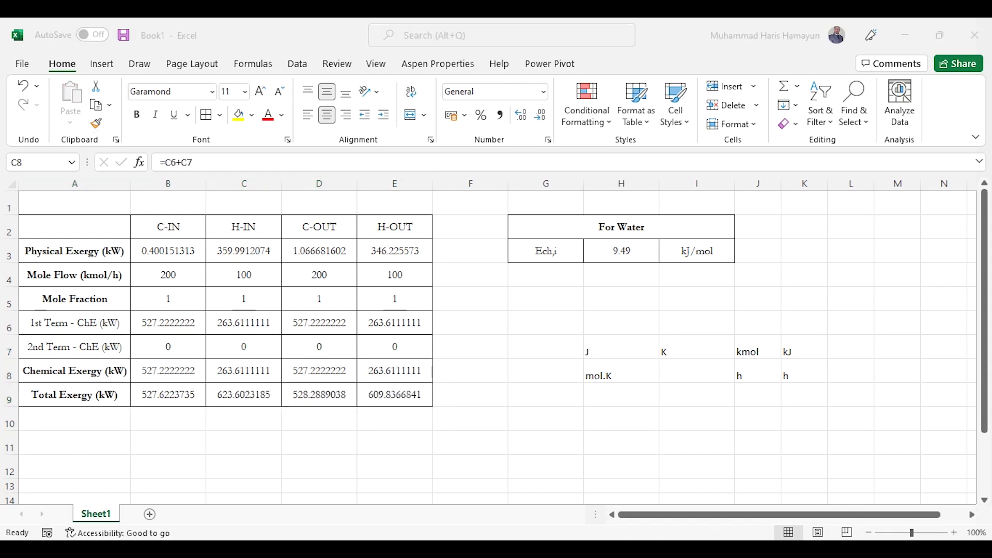
key(Up)
key(Left)
key(Left)
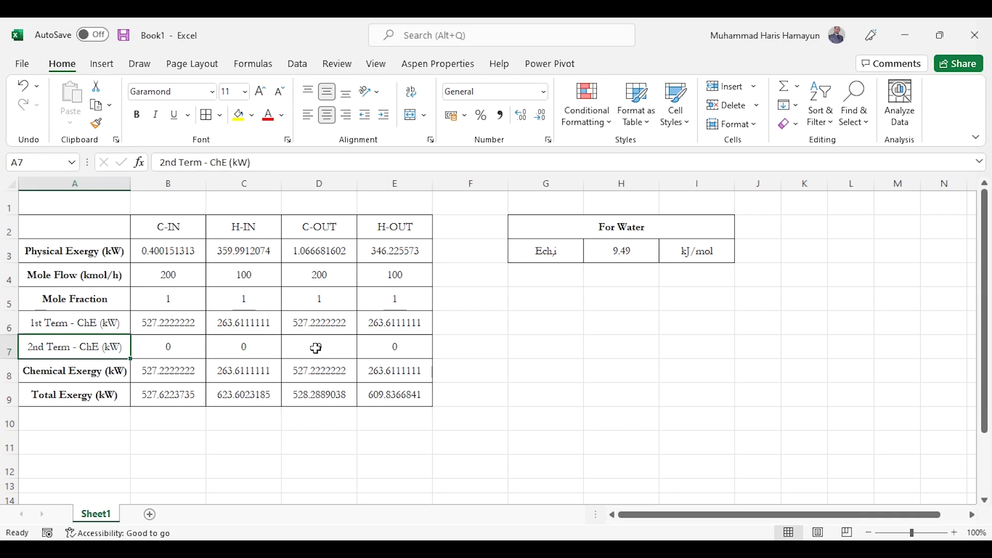
Step: Label A11 as Total Exergy In and A12 as Total Exergy Out below the stream table
key(Down)
key(Down)
key(Down)
key(Down)
text(Total Exergy In)
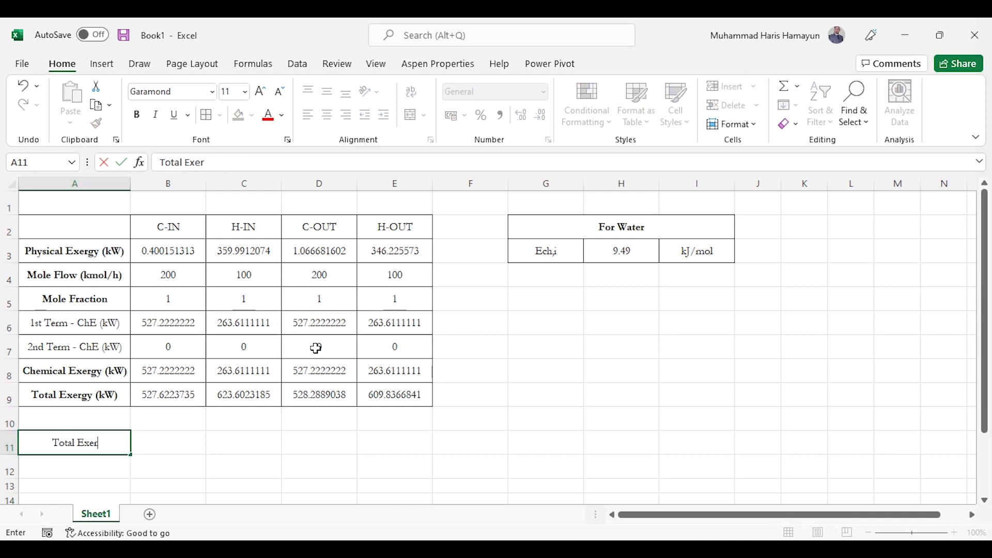
key(ctrl+Return)
key(Down)
text(Total Exergy )
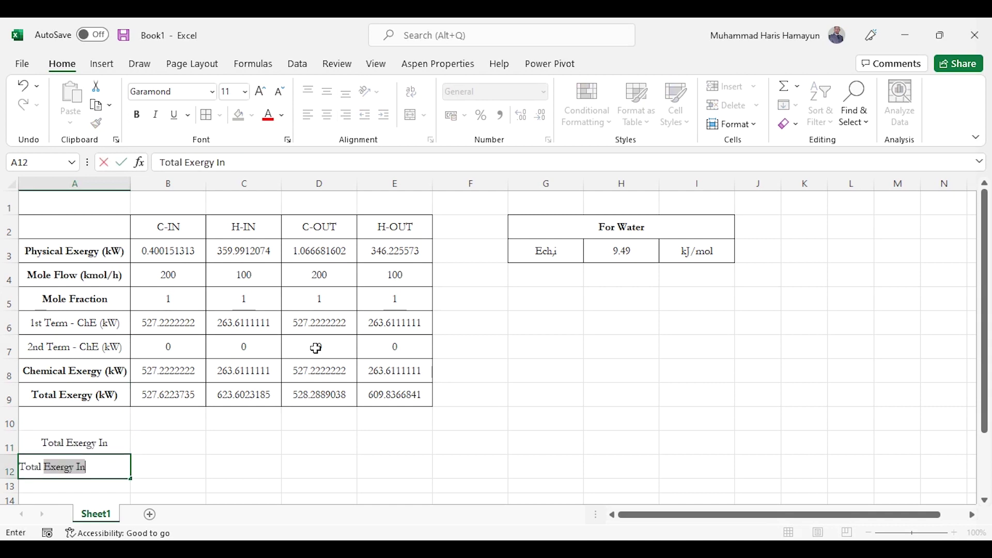
text(Out)
key(Return)
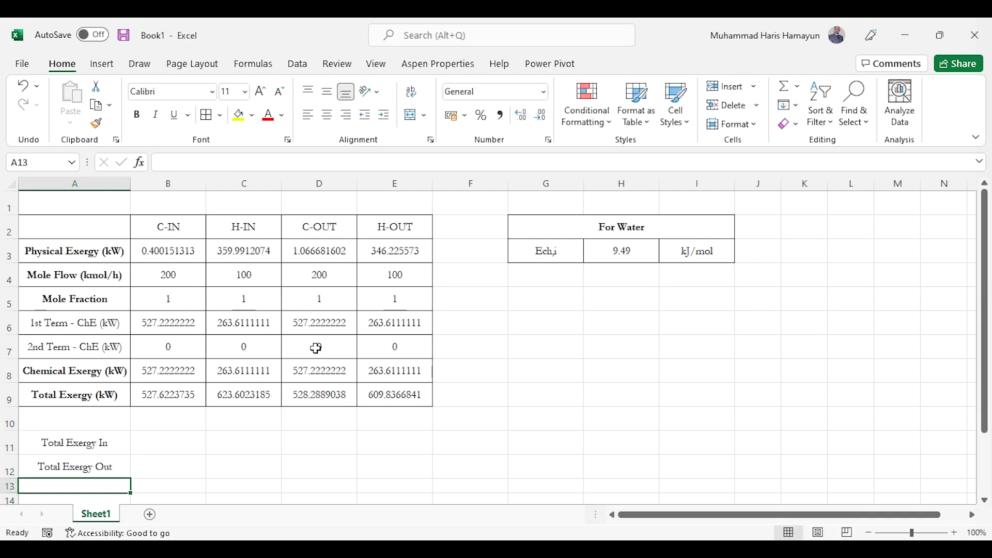
Step: Calculate Total Exergy In in B11 as the sum of the C-IN and H-IN total exergies, =B9+C9
key(Up)
key(Up)
key(Right)
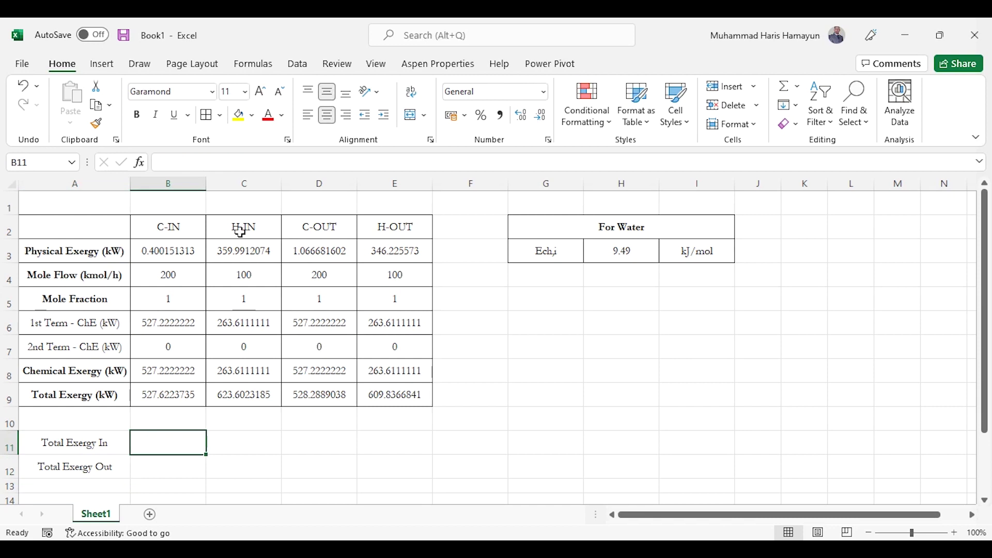
drag(172, 223, 245, 223)
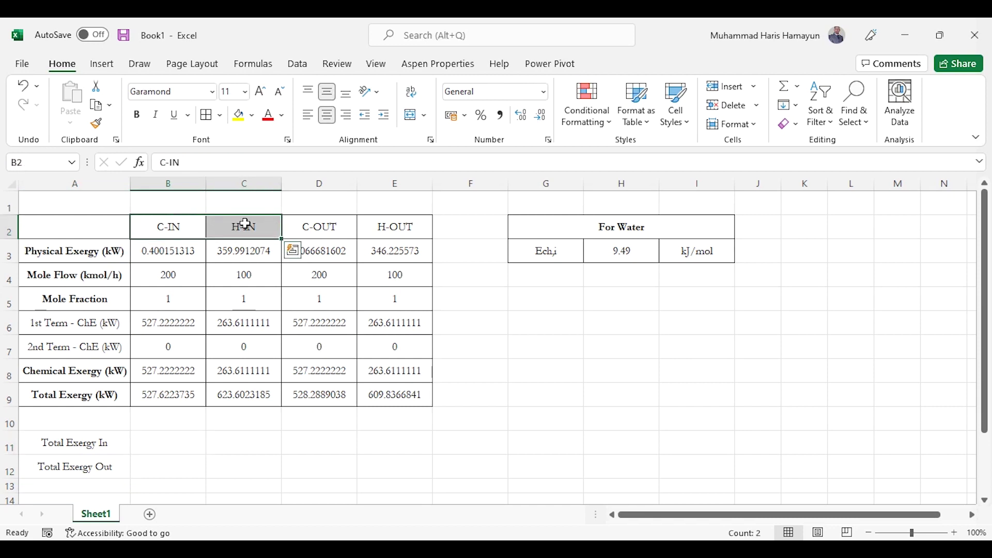
drag(323, 222, 385, 233)
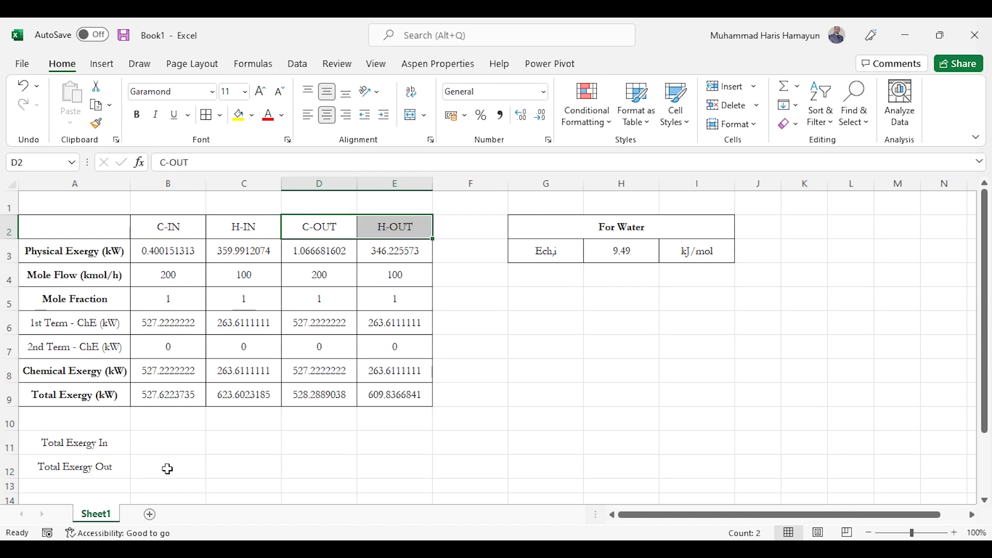
click(150, 437)
text(=)
key(Up)
key(Up)
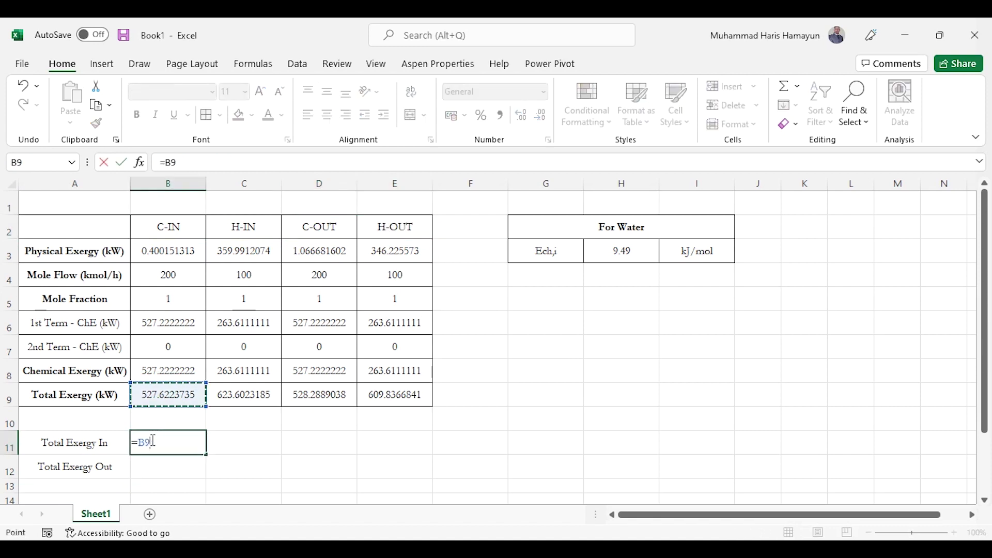
text(+)
key(Up)
key(Up)
key(Right)
key(Return)
Step: Calculate Total Exergy Out in B12 as the sum of the C-OUT and H-OUT total exergies, =D9+E9
text(=)
key(Up)
key(Up)
key(Right)
key(Right)
text(+)
key(Up)
key(Up)
key(Up)
key(Right)
key(Right)
key(Right)
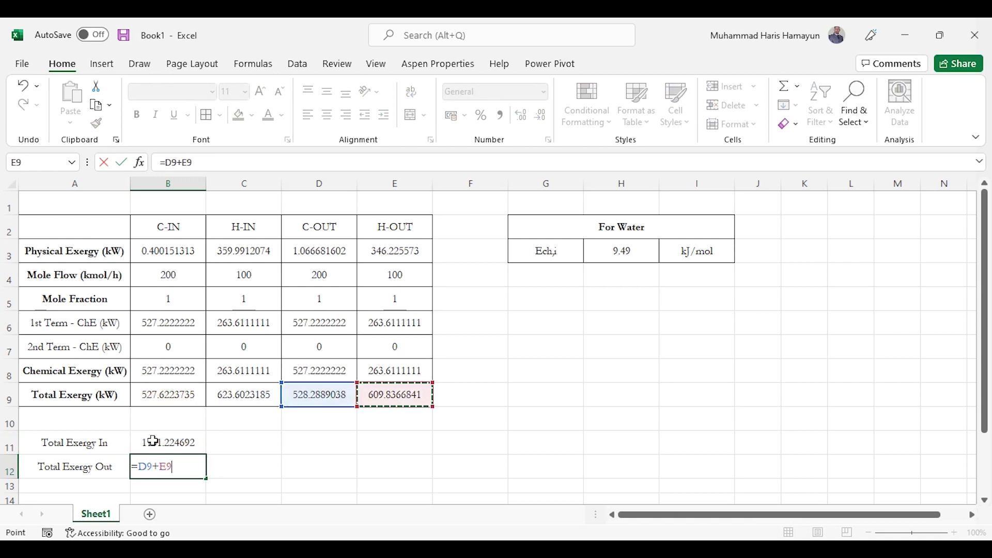
key(Return)
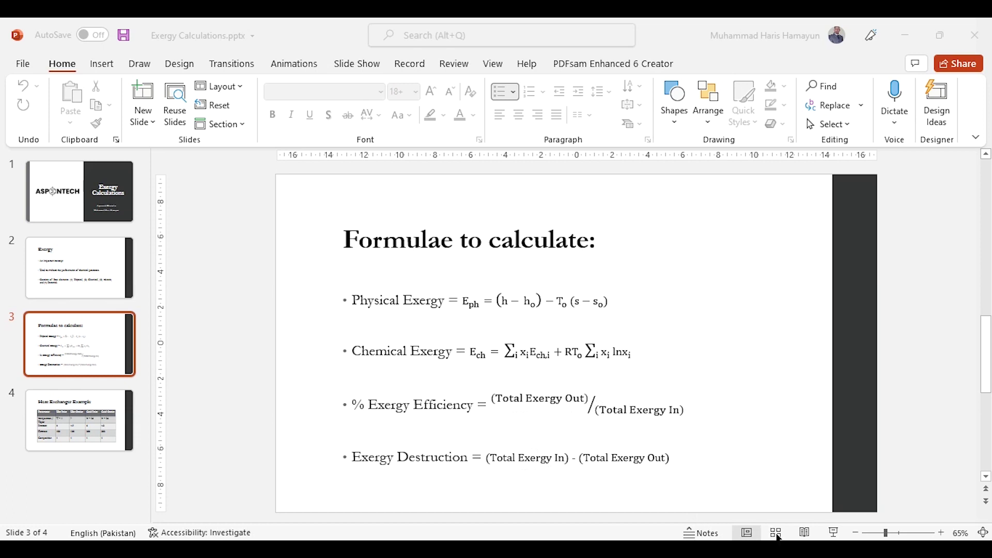
Step: Switch back to the Excel workbook and calculate the % Exergy Efficiency in B13 with =(B12/B11)*100
key(alt+Tab)
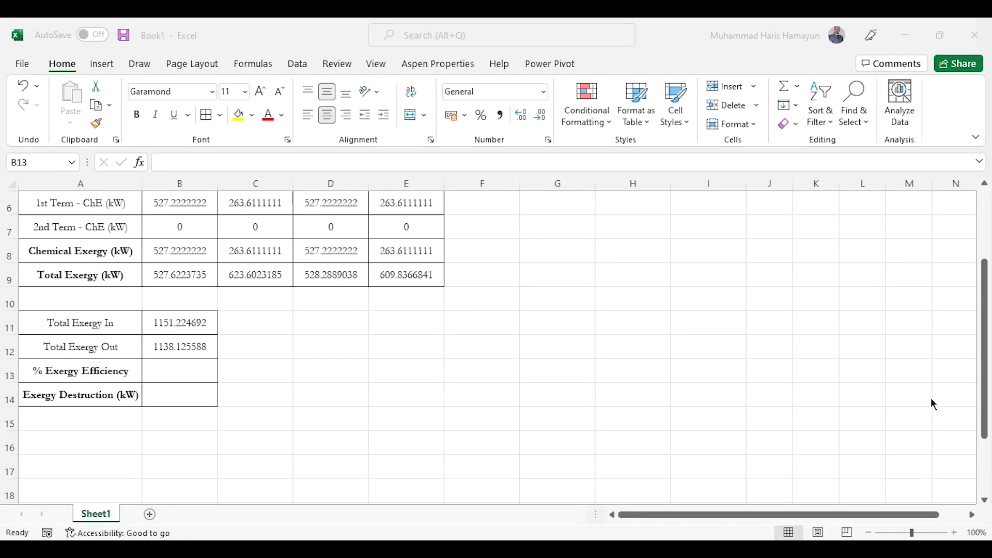
text(=()
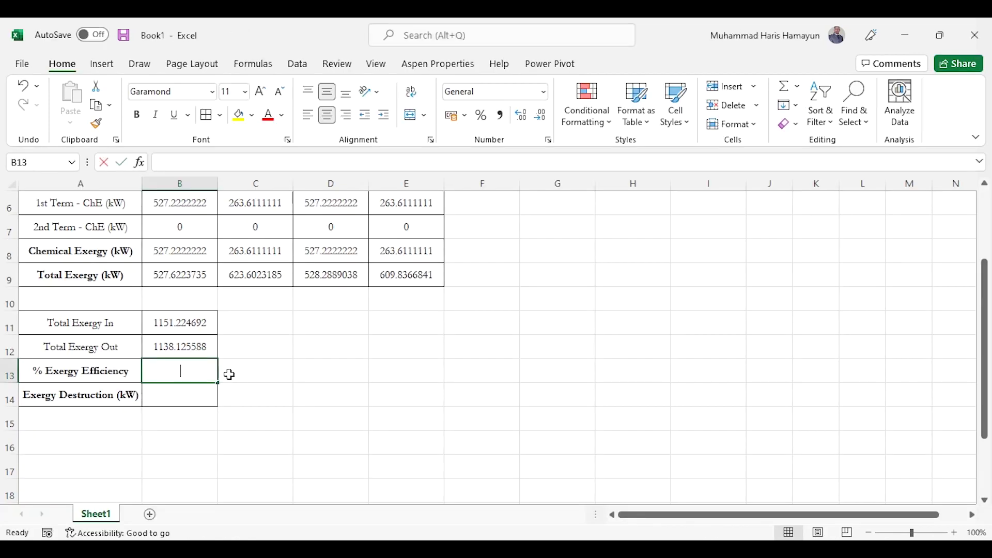
key(Up)
text(/)
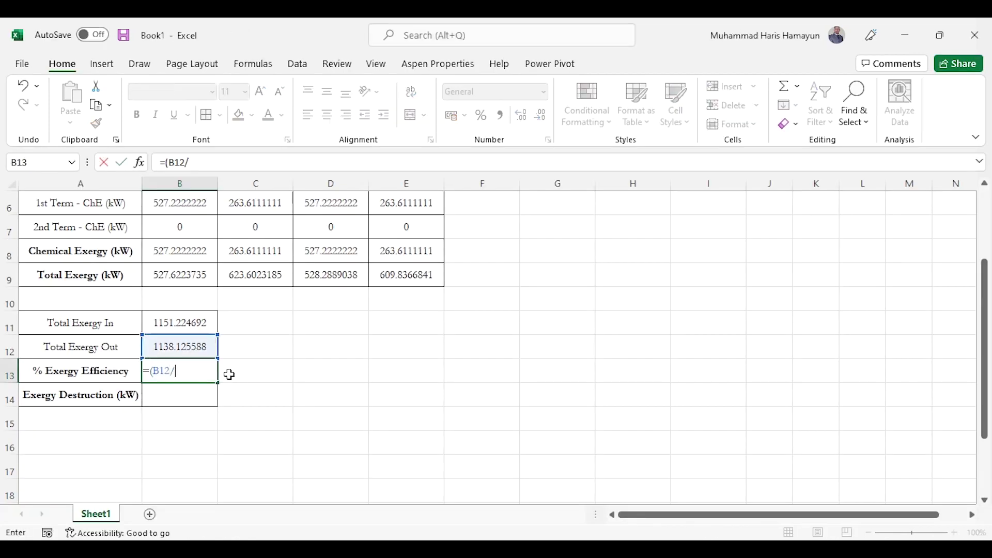
key(Up)
key(Up)
text()*100)
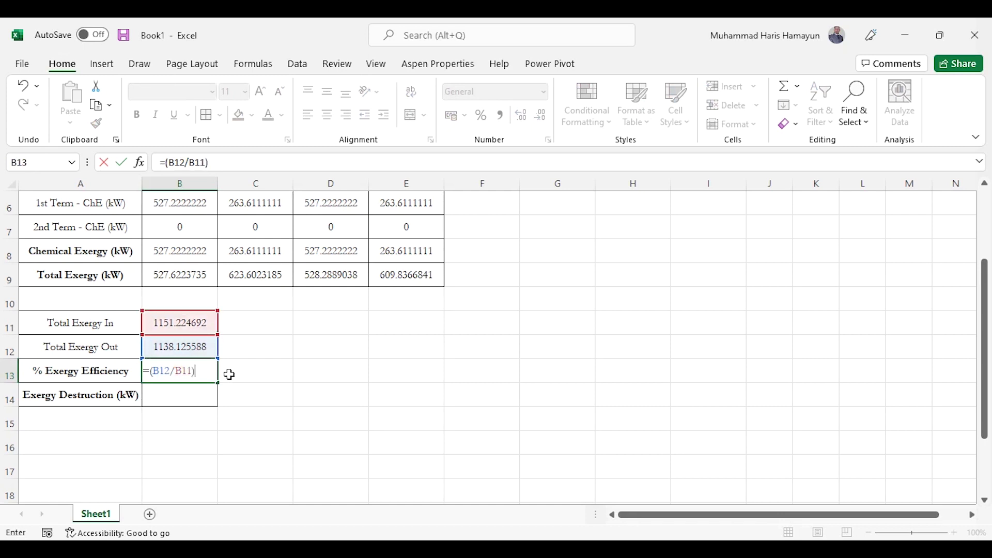
key(Return)
Step: Format the efficiency in B13 as Number and copy its formatting to B14
key(Up)
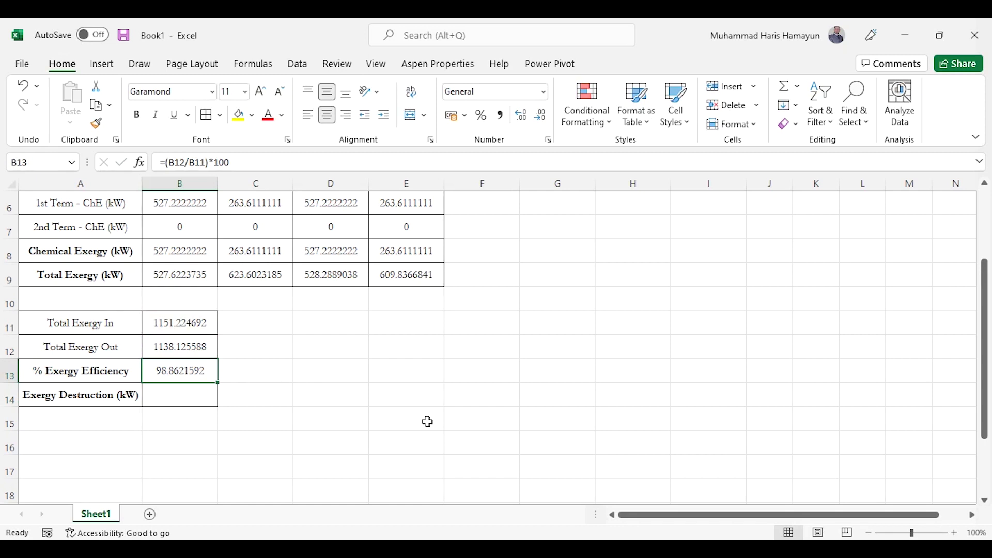
click(474, 91)
text(Number)
key(Return)
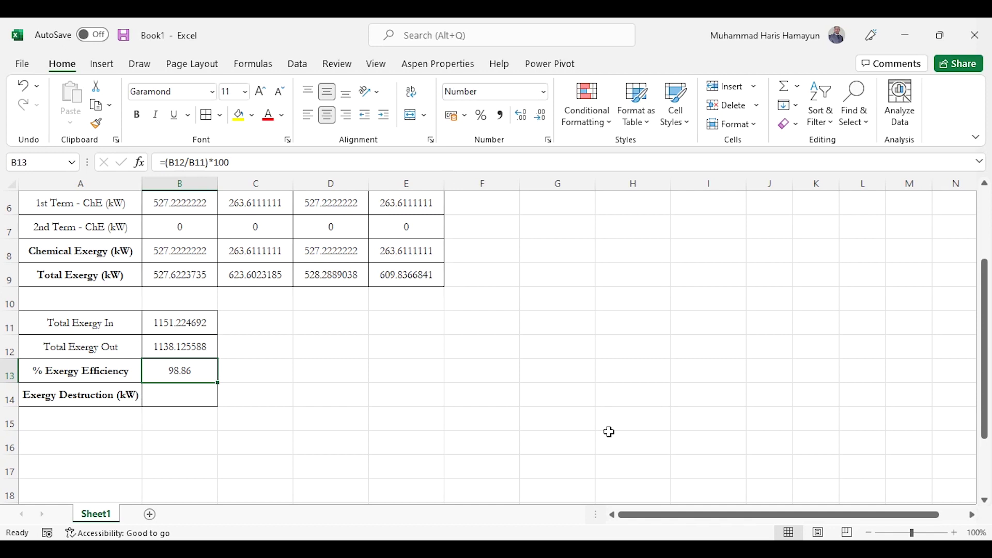
click(97, 126)
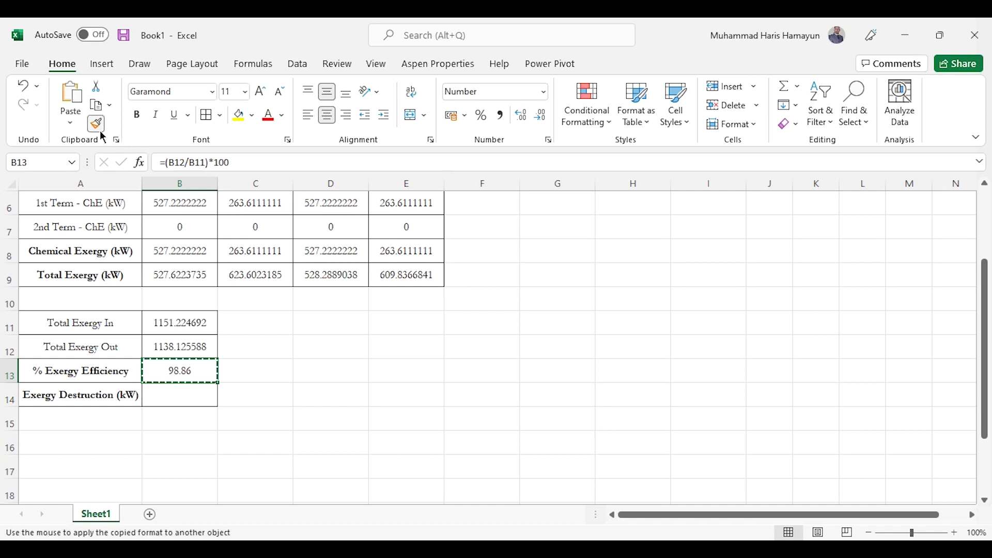
click(180, 395)
Step: Calculate the Exergy Destruction in B14 as total exergy in minus total exergy out, =B11-B12
text(=)
key(Up)
key(Up)
key(Up)
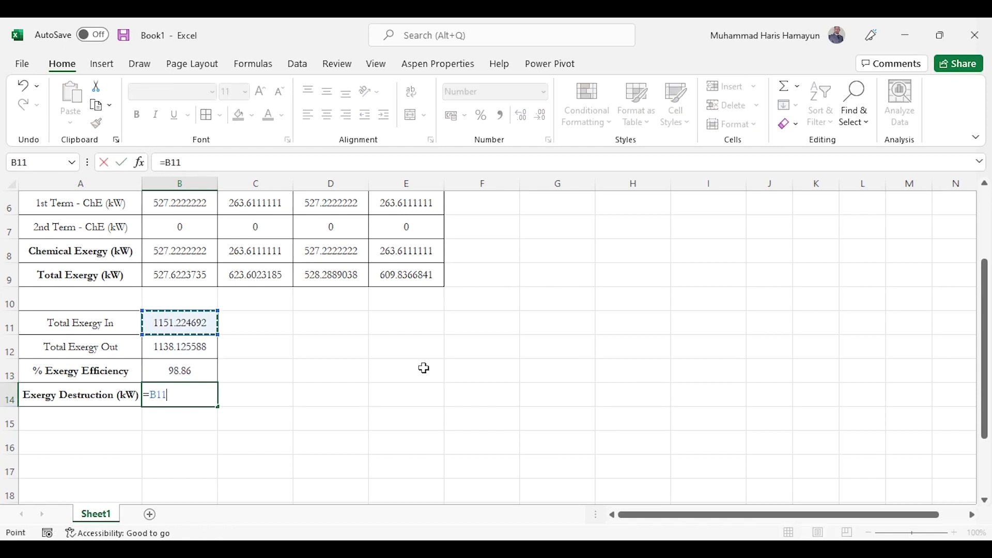
text(-)
key(Up)
key(Up)
key(Return)
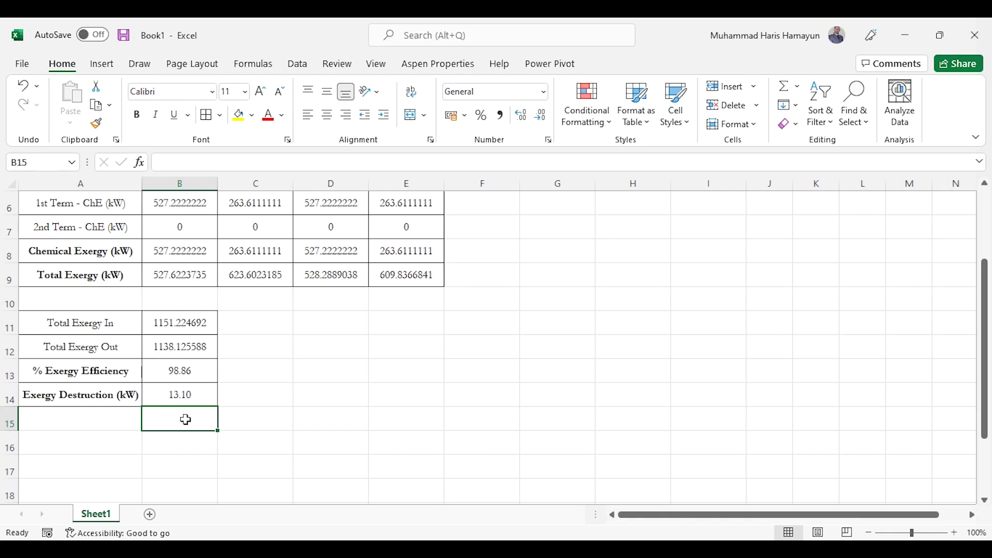
key(Up)
key(Up)
key(Right)
text(>100%)
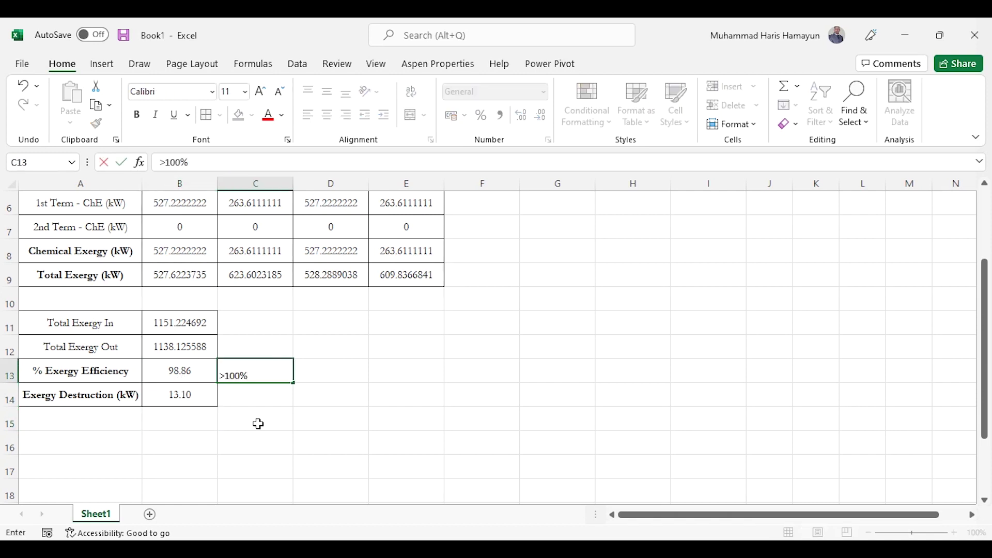
key(Escape)
Step: Add the note "cannot be negative!!" in C14 beside the exergy destruction and delete it again
key(Down)
text(cannot )
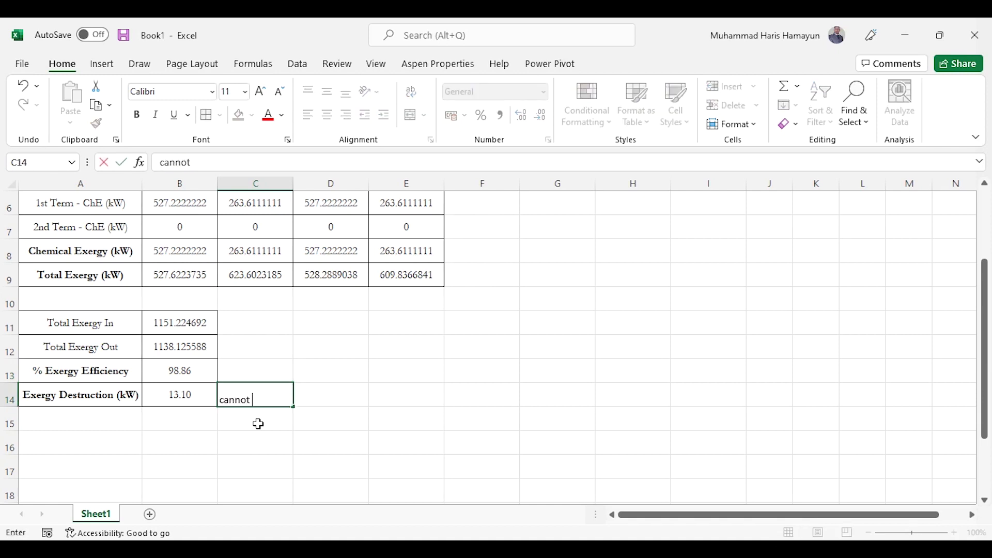
text(be negative!!)
key(Return)
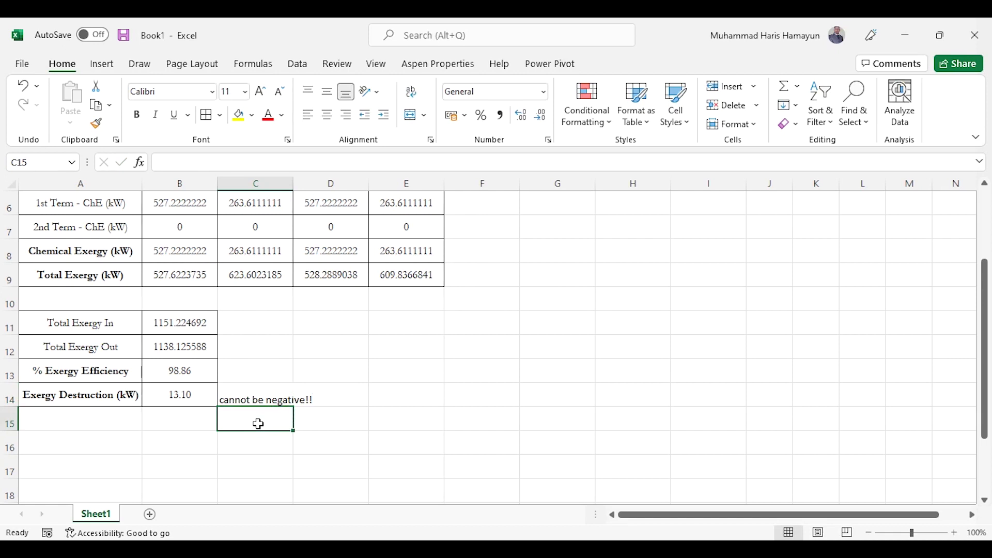
key(Up)
key(Delete)
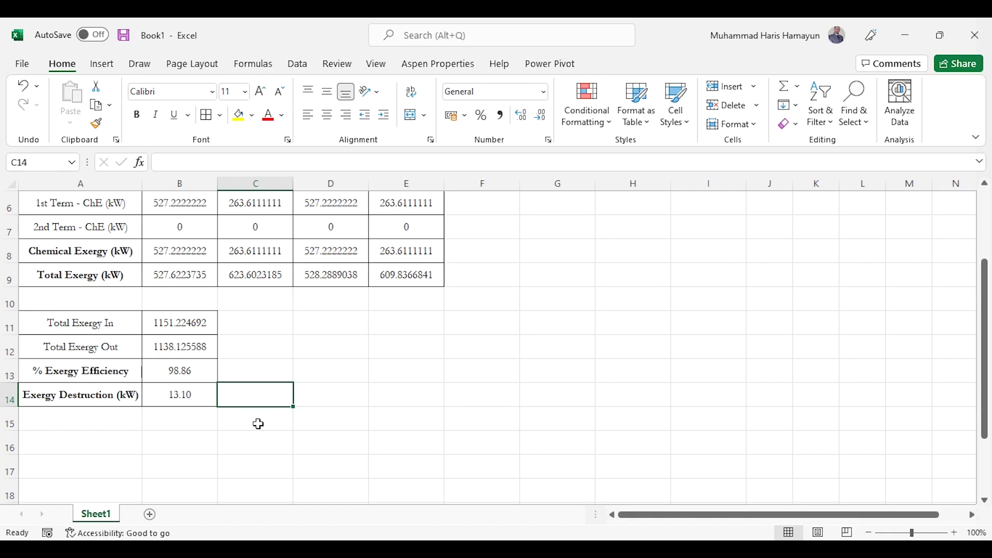
Step: Review the stream exergy table and the C-IN formulas in column B, including the chemical exergy terms
key(Up)
key(Up)
key(Up)
key(Up)
key(Up)
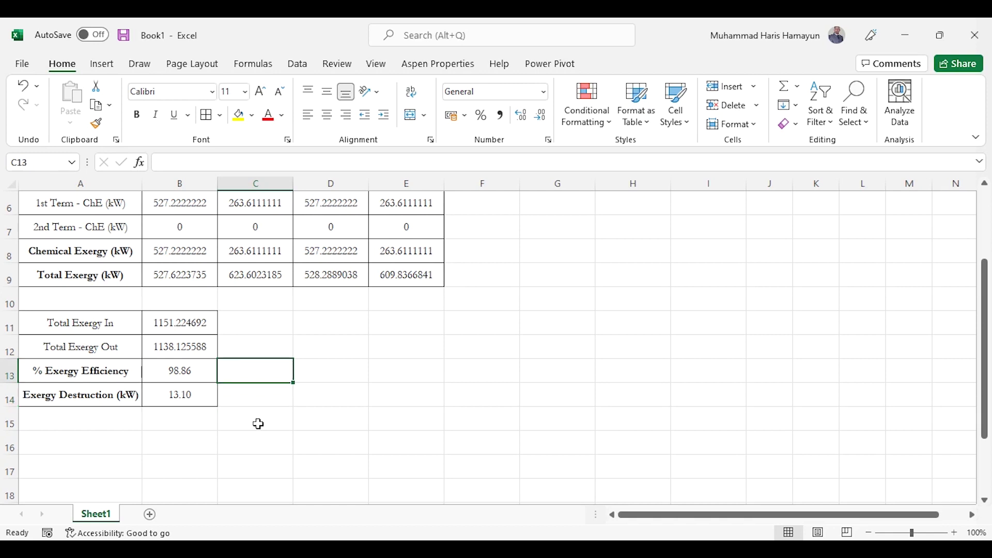
key(ctrl+Up)
key(Down)
key(Down)
key(Down)
key(Down)
key(Left)
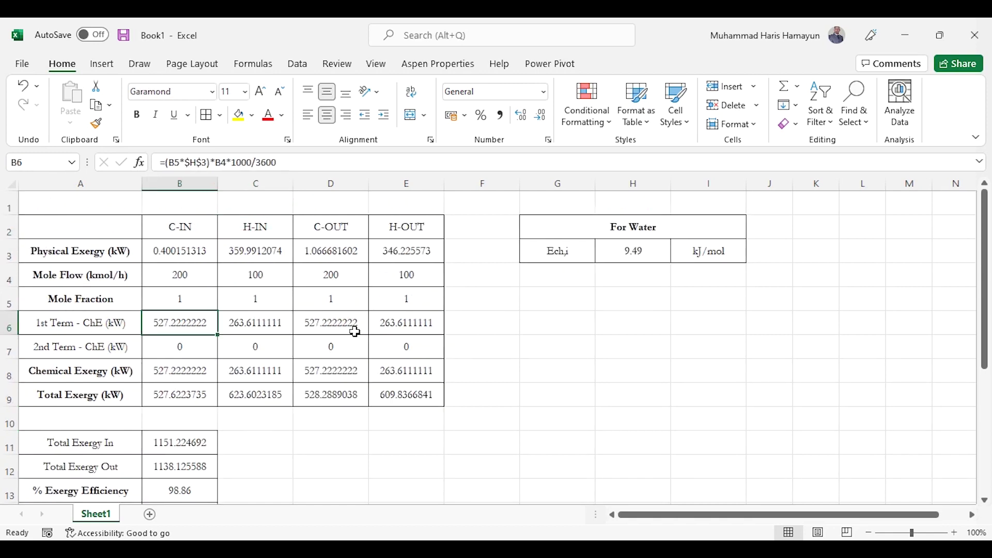
key(Down)
key(Down)
key(Down)
key(Down)
key(Down)
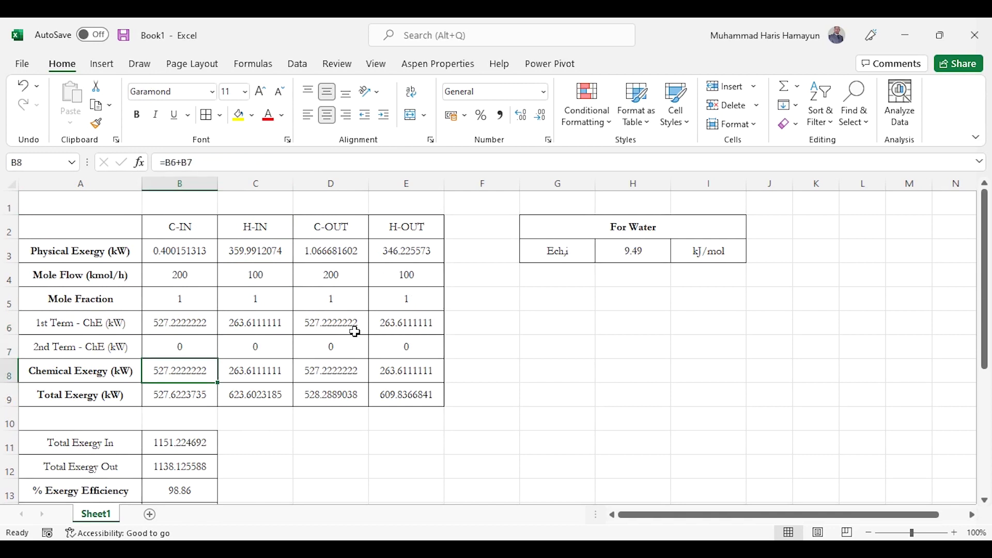